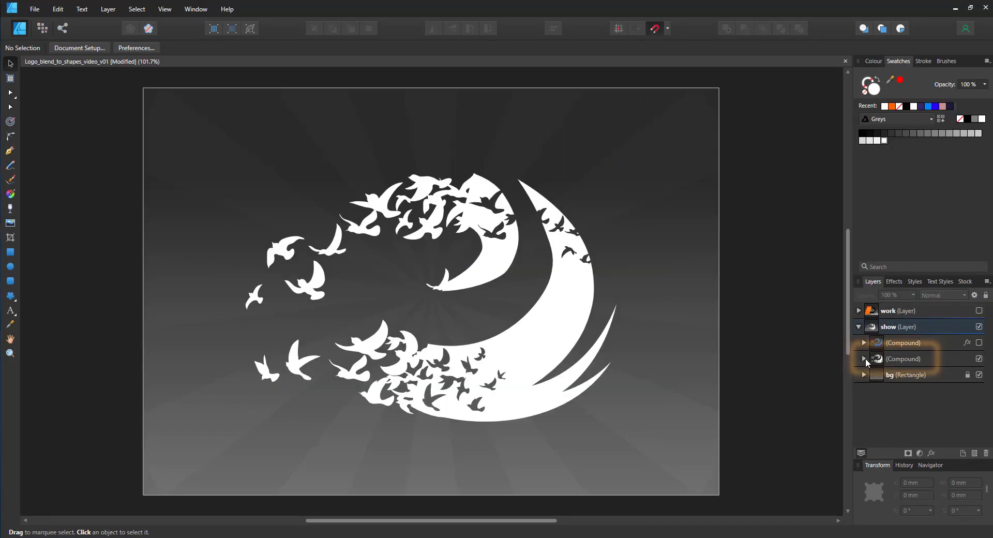
Expand the white compound in the show layer and examine its individual bird curves.
click(863, 358)
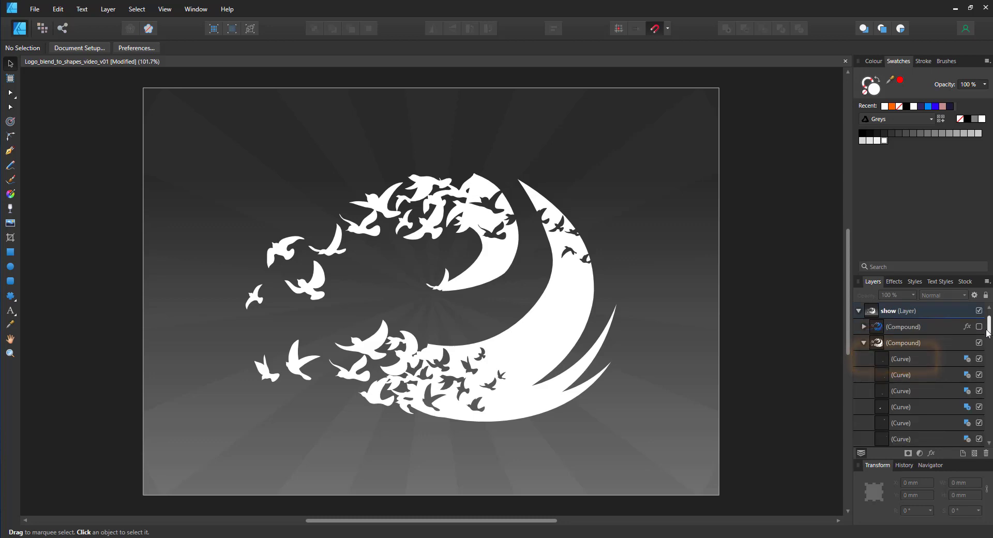
scroll(923, 344, down, 1)
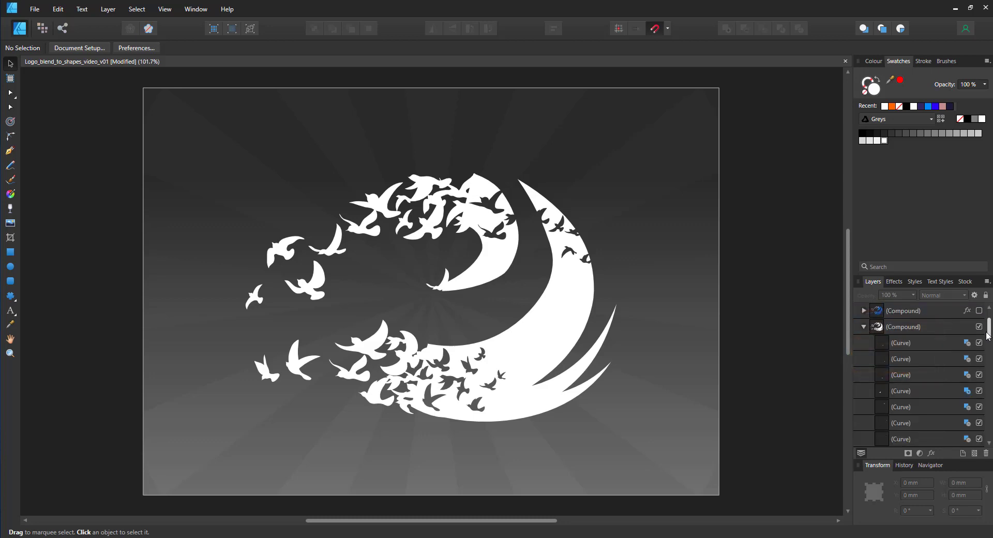
click(926, 348)
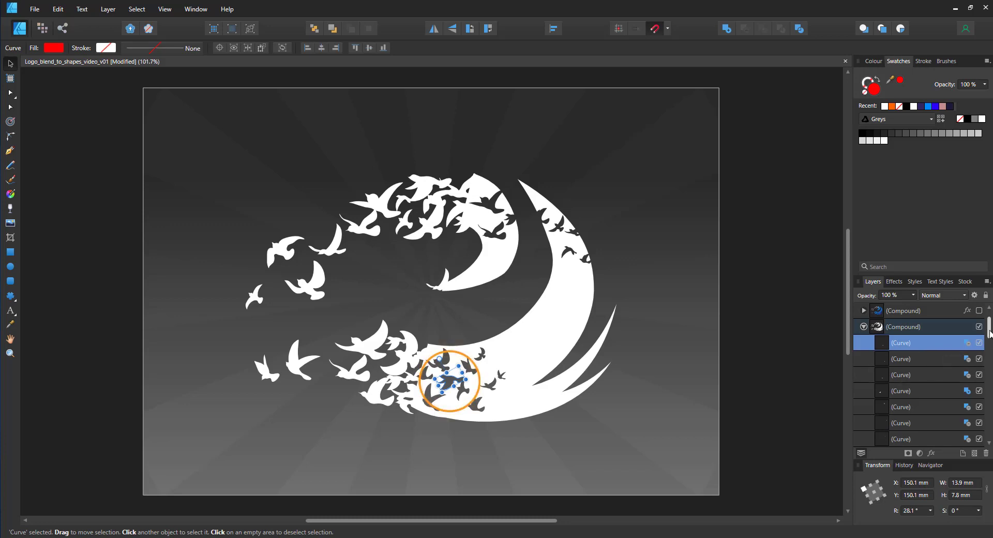
click(349, 347)
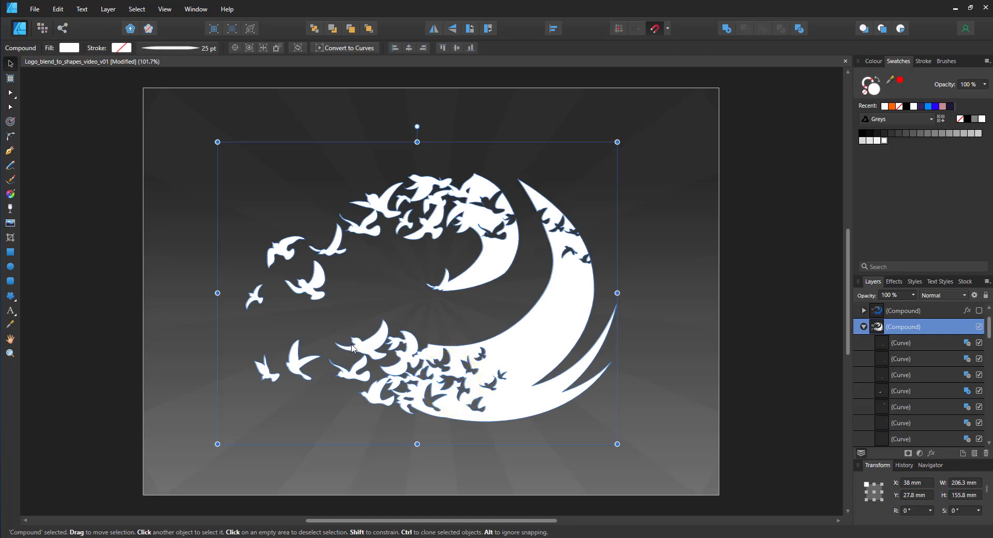
click(351, 343)
click(354, 343)
double_click(359, 347)
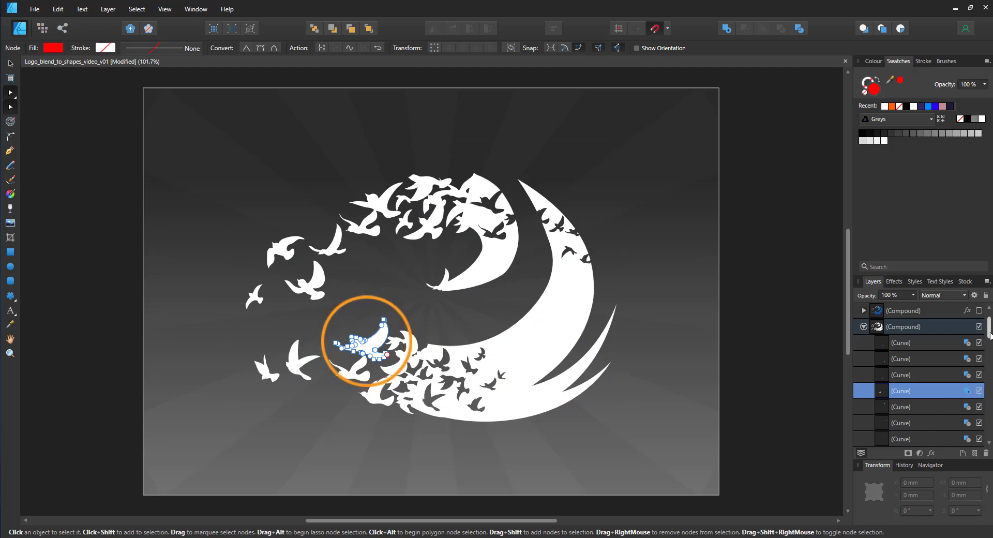
Examine the base swoosh curve and the slanted rectangle at the bottom of the white compound, and collapse the compound.
drag(988, 328, 989, 421)
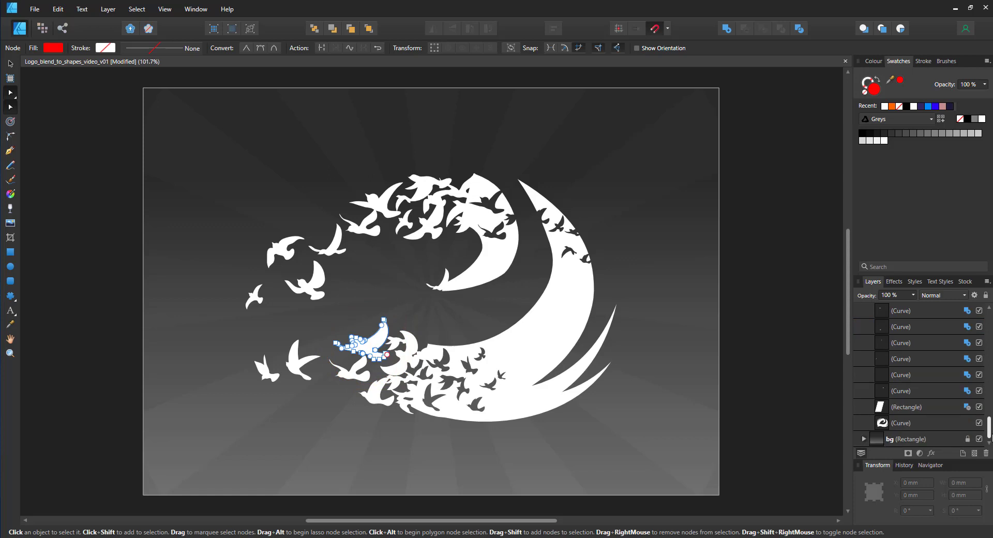
click(911, 427)
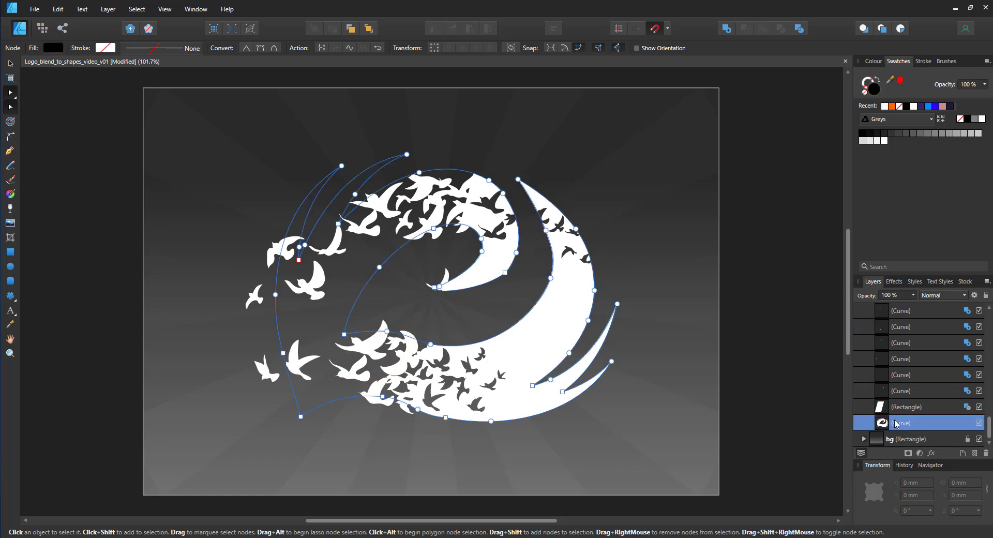
click(924, 407)
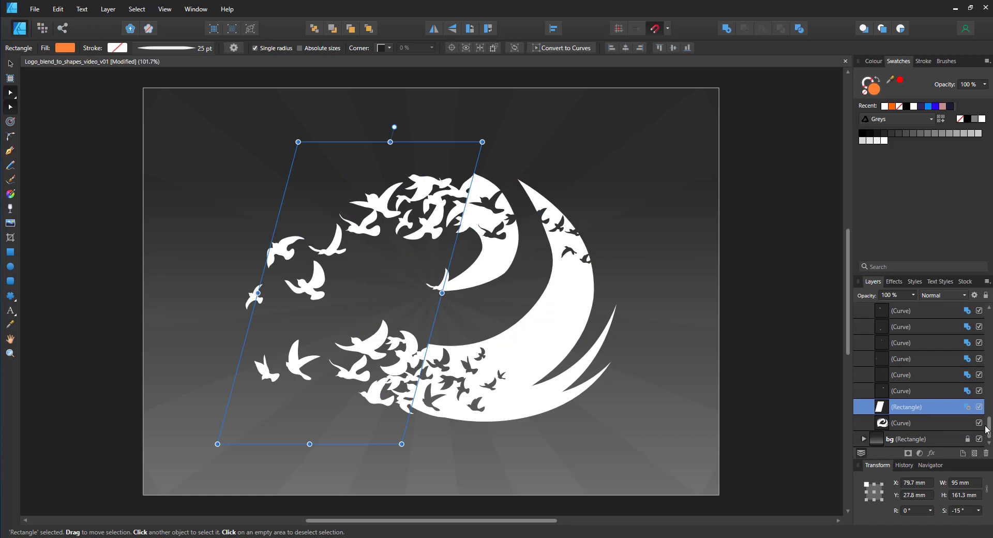
drag(989, 425, 989, 321)
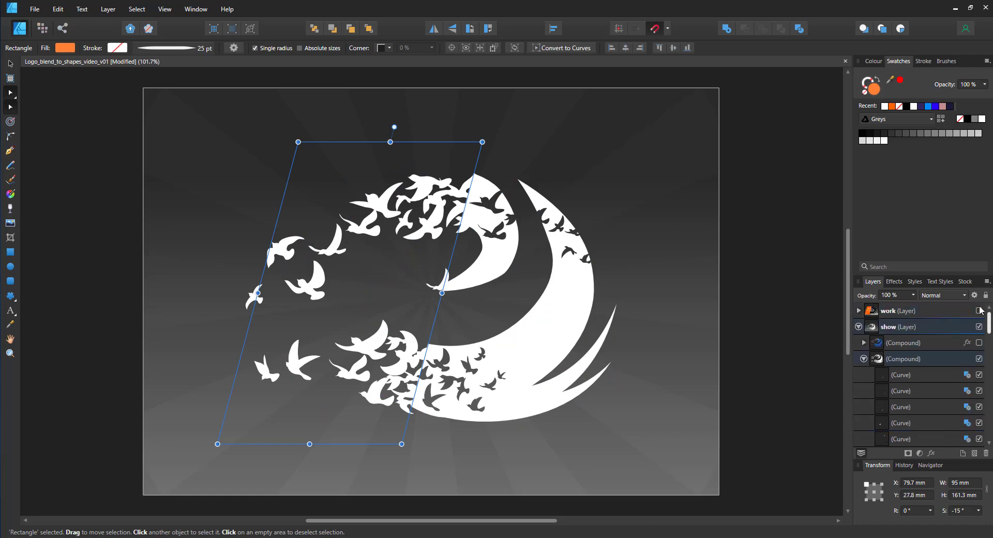
click(861, 348)
click(863, 359)
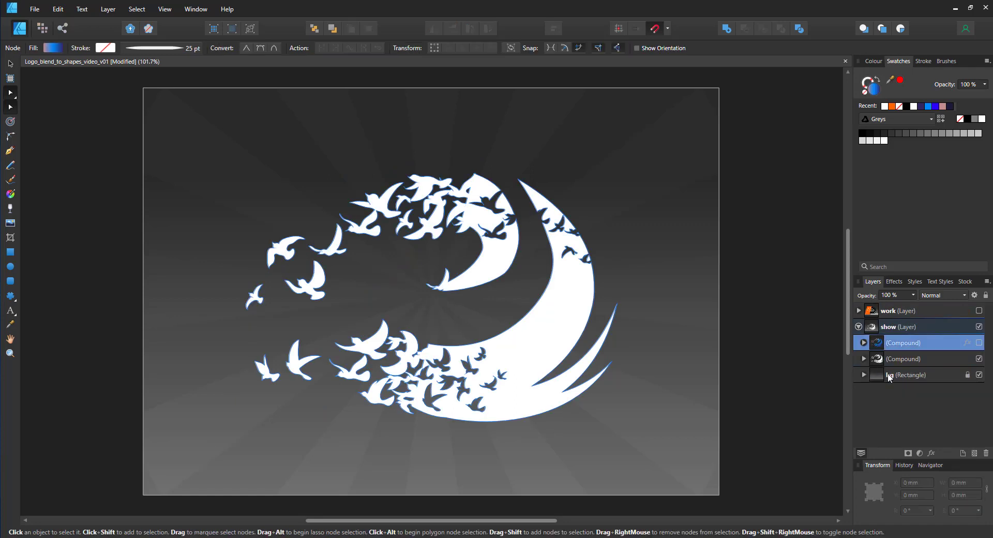
Hide the white compound, show the blue gradient compound instead and review its layer effects.
click(978, 358)
click(979, 343)
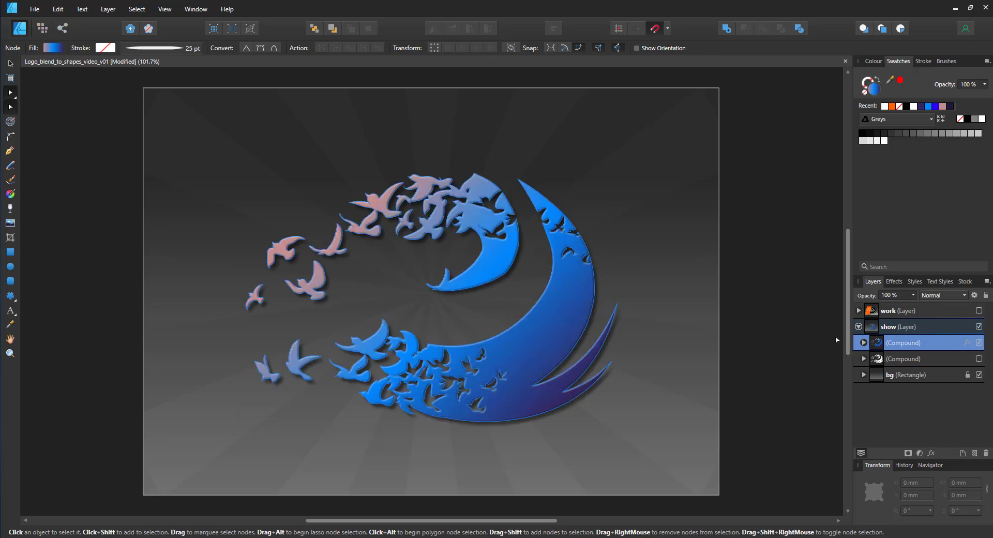
click(785, 326)
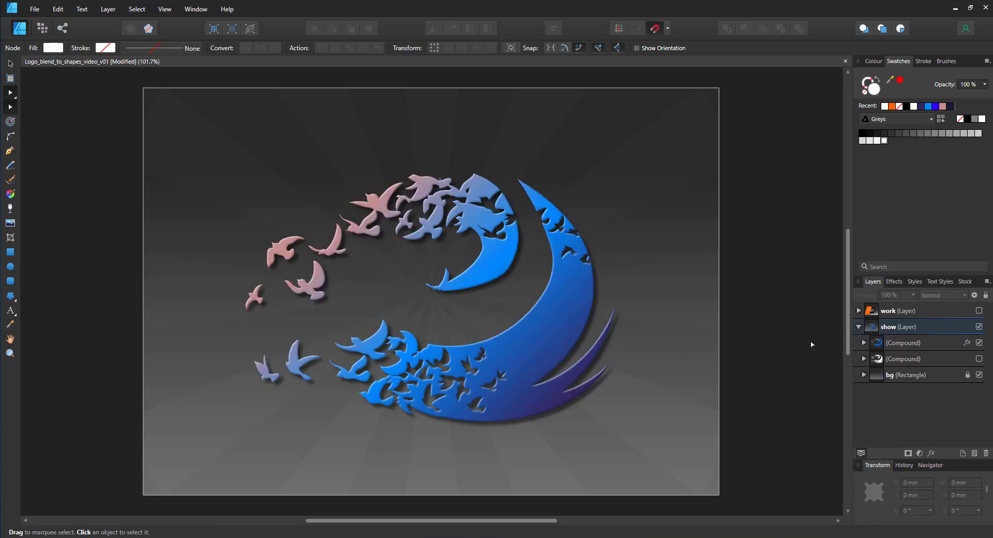
click(967, 343)
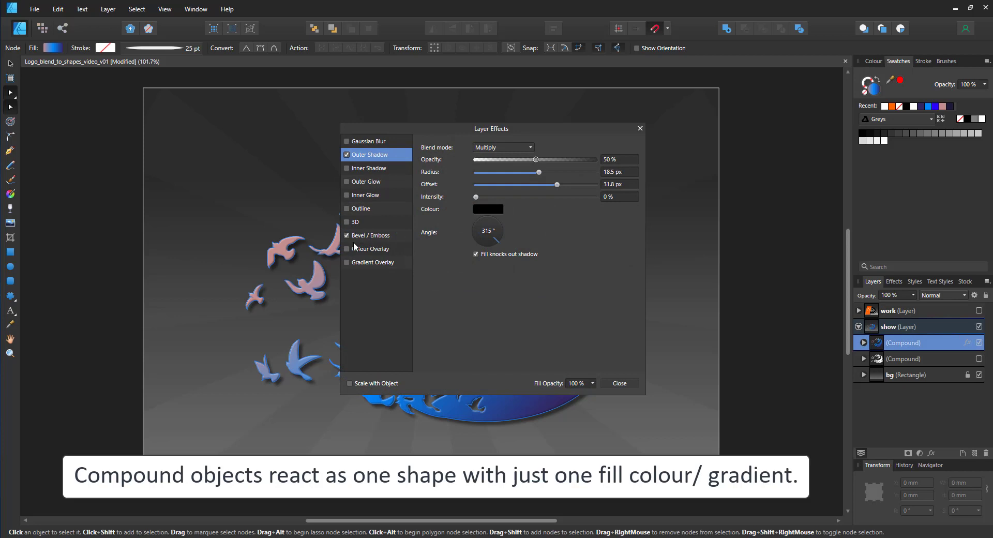
click(620, 383)
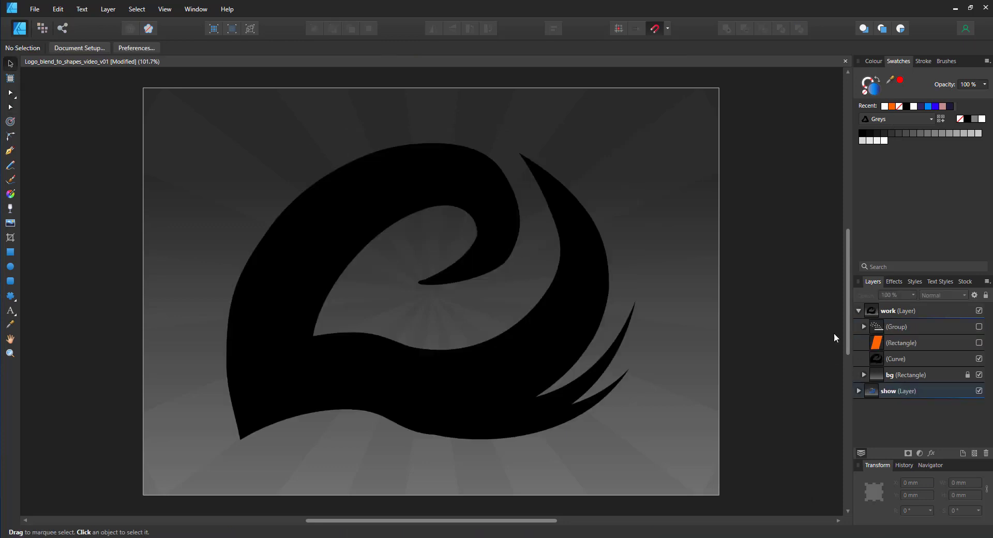
Inspect the black swoosh curve in the work layer and make the orange rectangle and the bird group visible.
key(a)
click(531, 325)
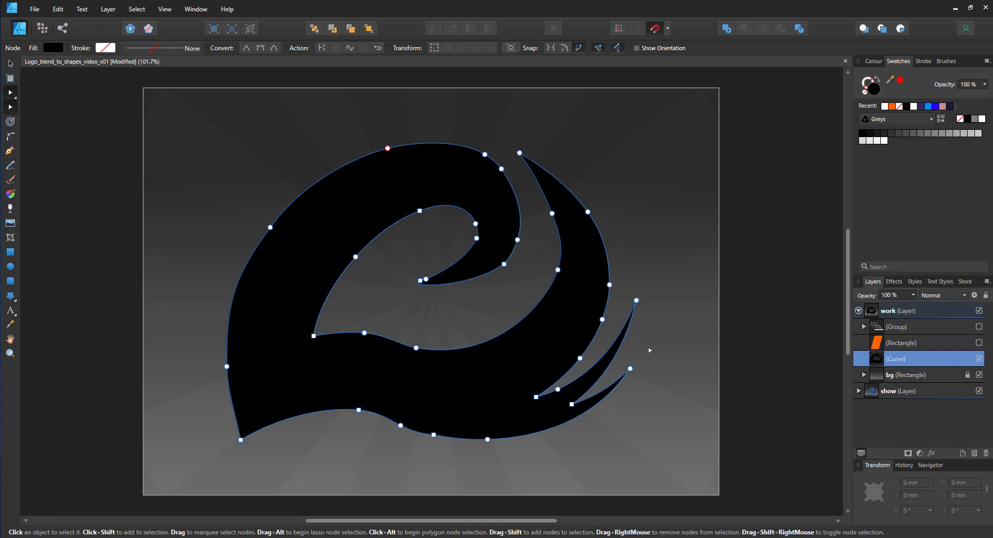
click(977, 343)
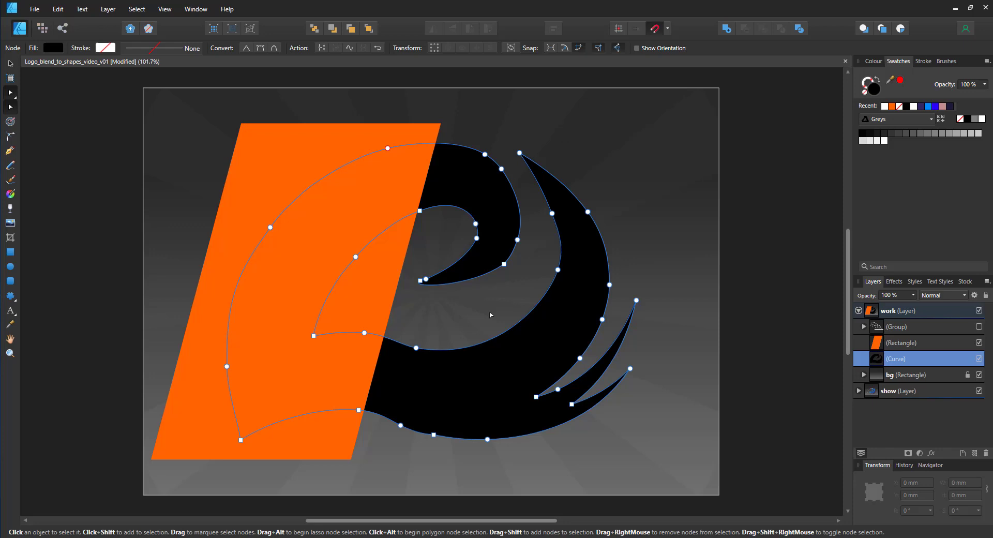
click(365, 295)
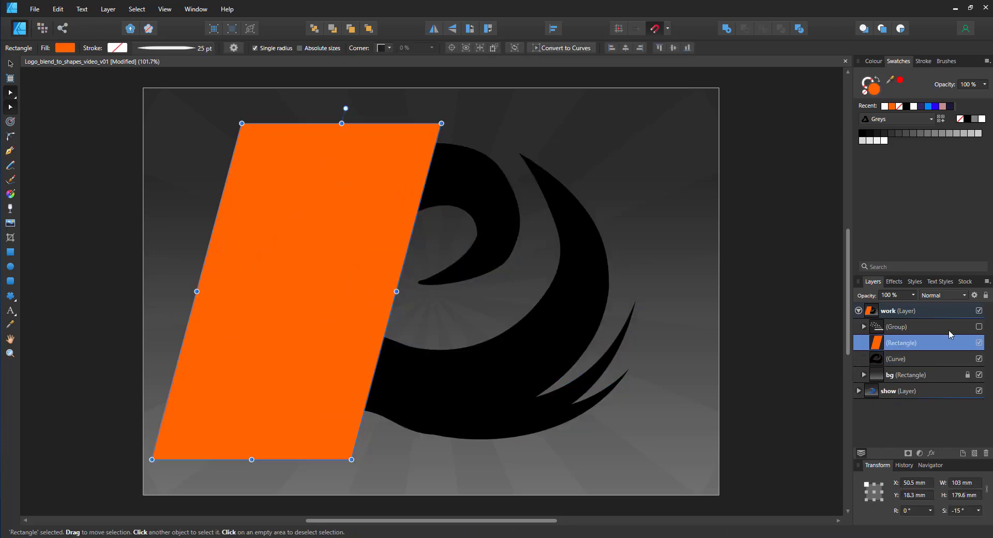
click(979, 326)
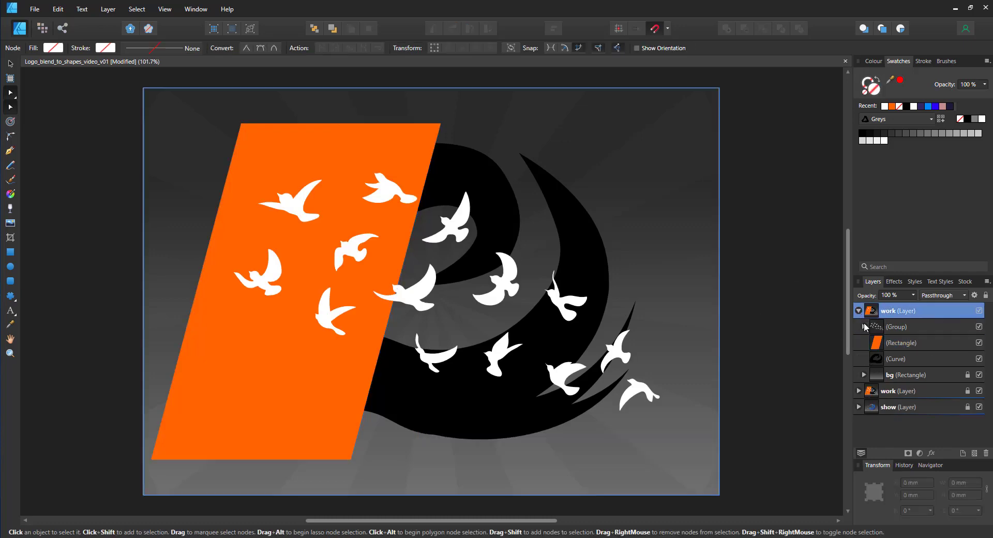
Delete the hidden rectangle from the bird group in the work layer and collapse the group.
click(863, 327)
click(896, 344)
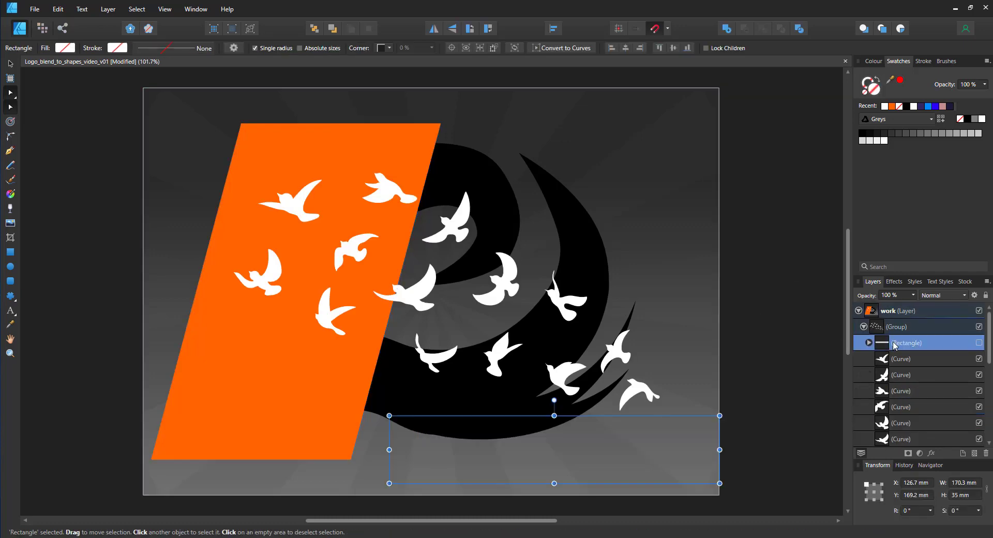
key(Delete)
click(766, 267)
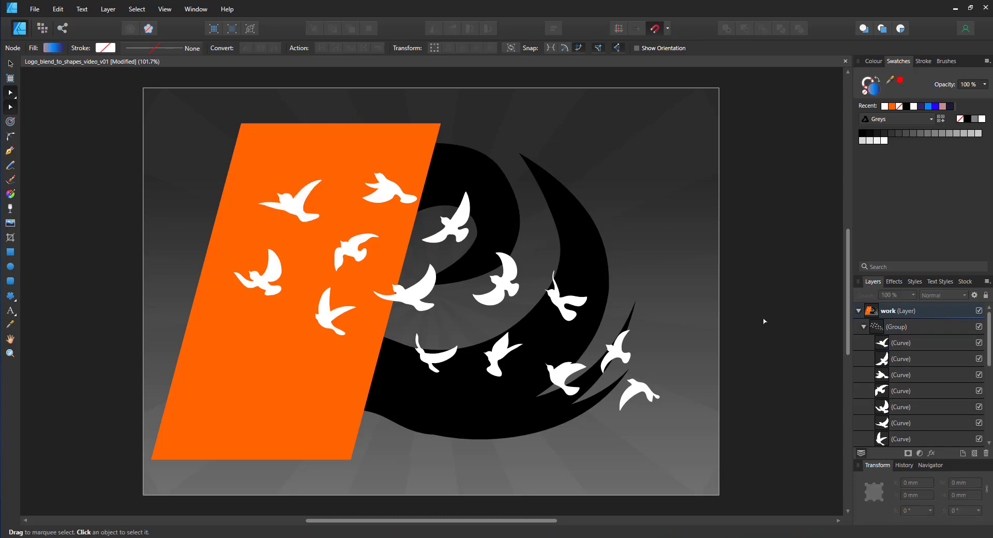
click(863, 328)
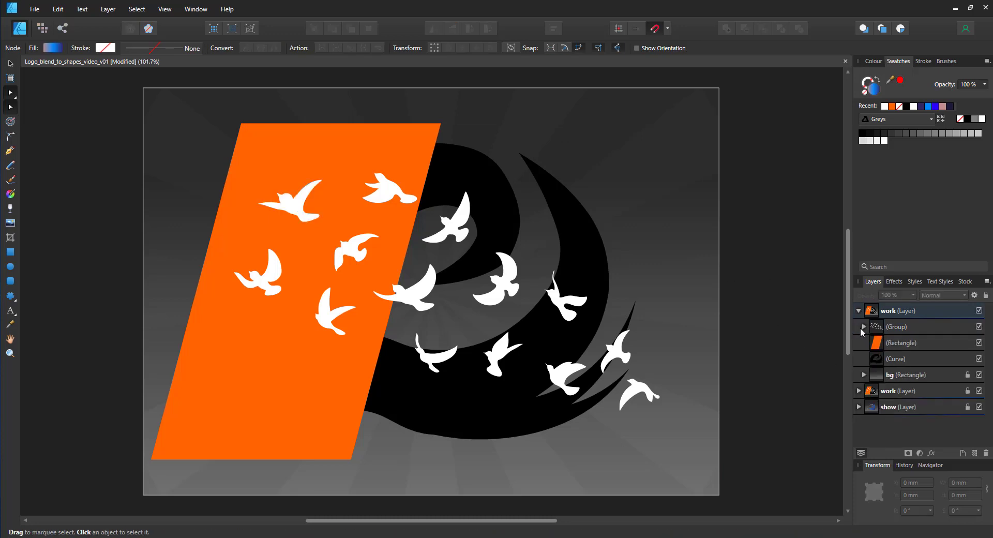
Hide the bird group and create a compound from the orange rectangle and the black swoosh curve.
click(899, 347)
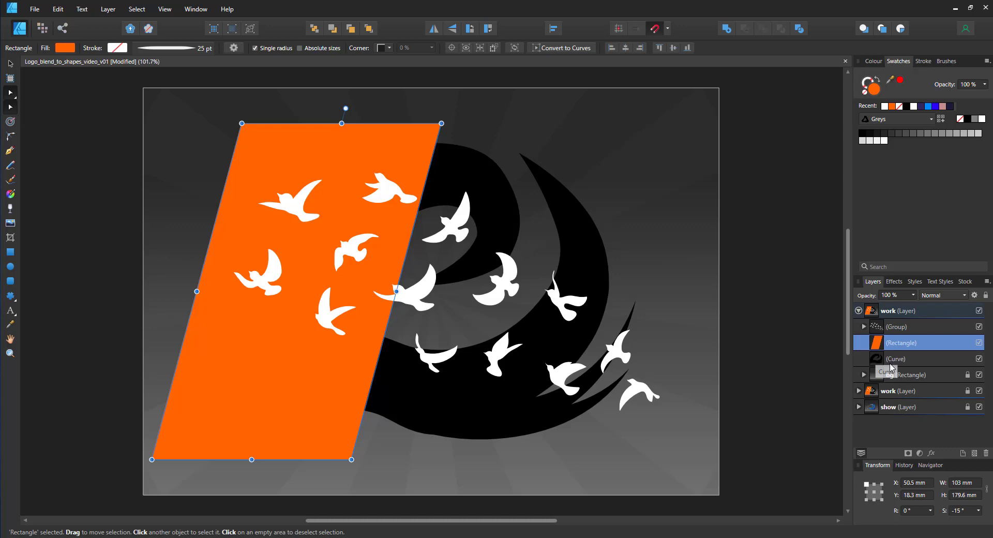
click(979, 327)
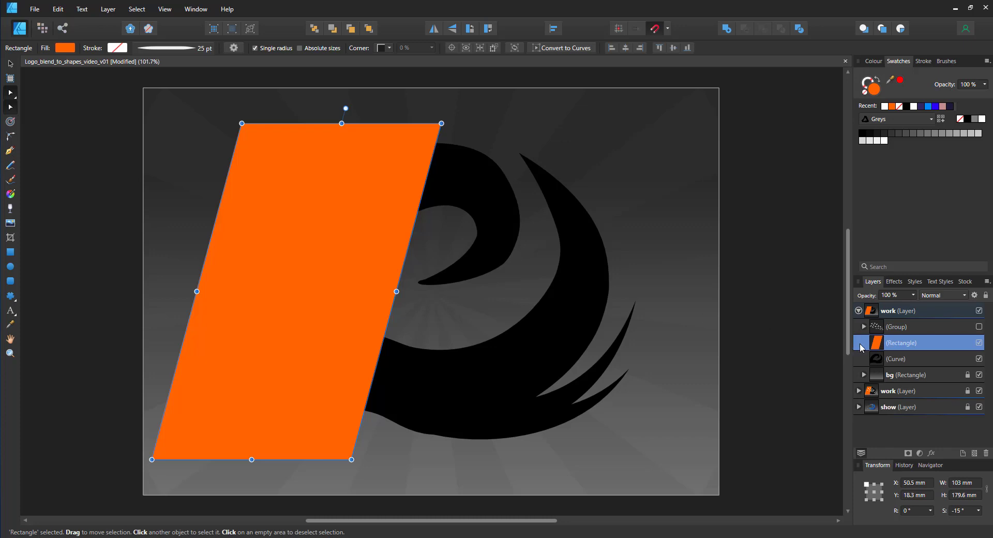
shift+click(903, 359)
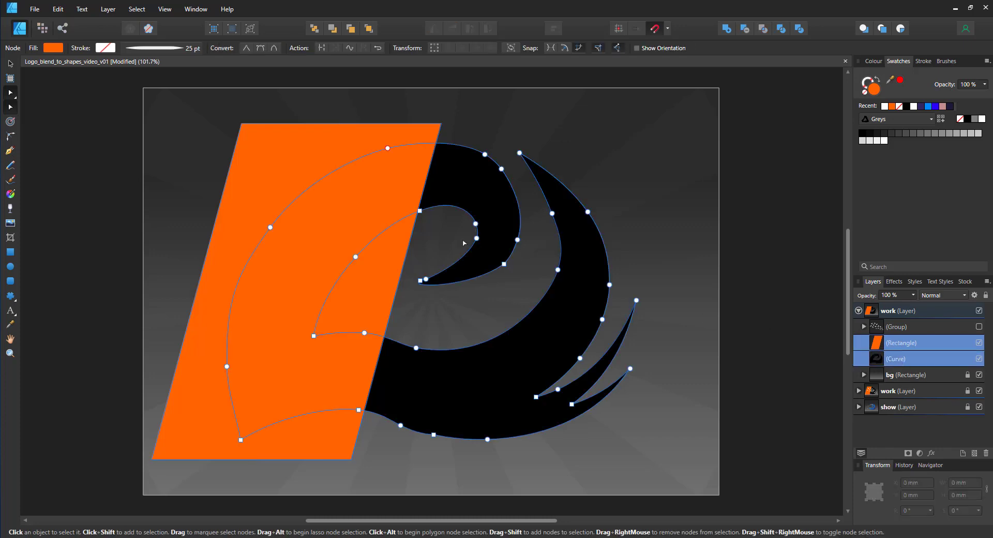
click(107, 9)
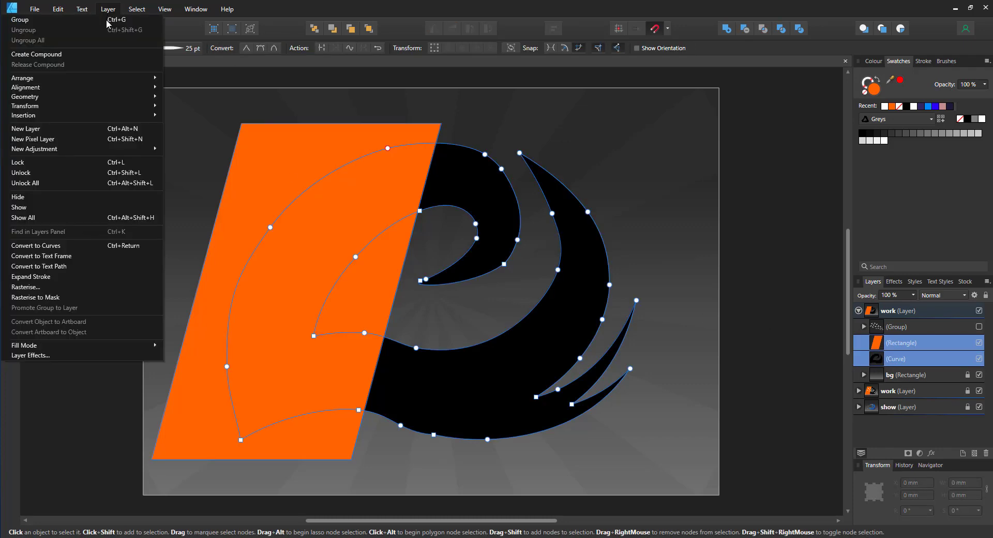
click(79, 53)
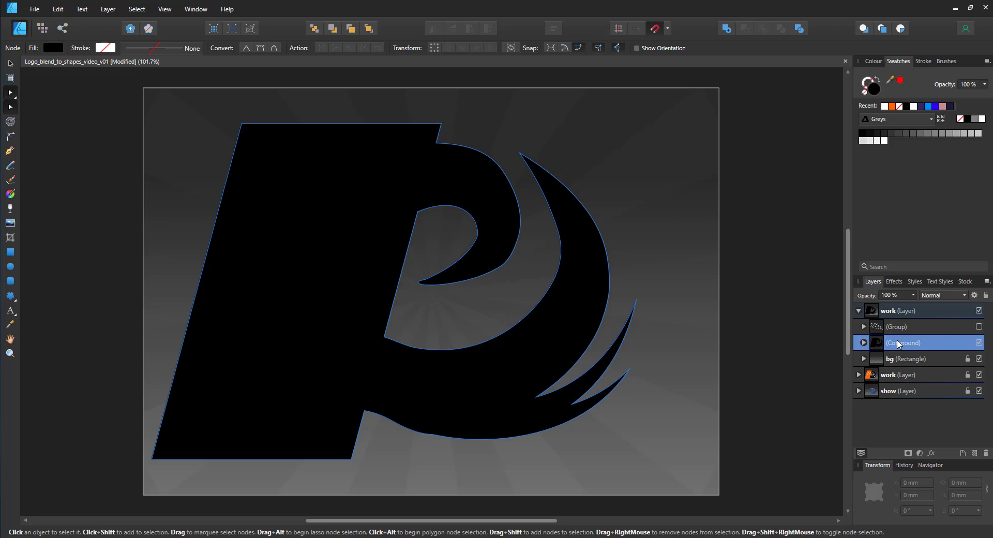
Set the rectangle's boolean operation inside the new compound to Subtract.
click(863, 343)
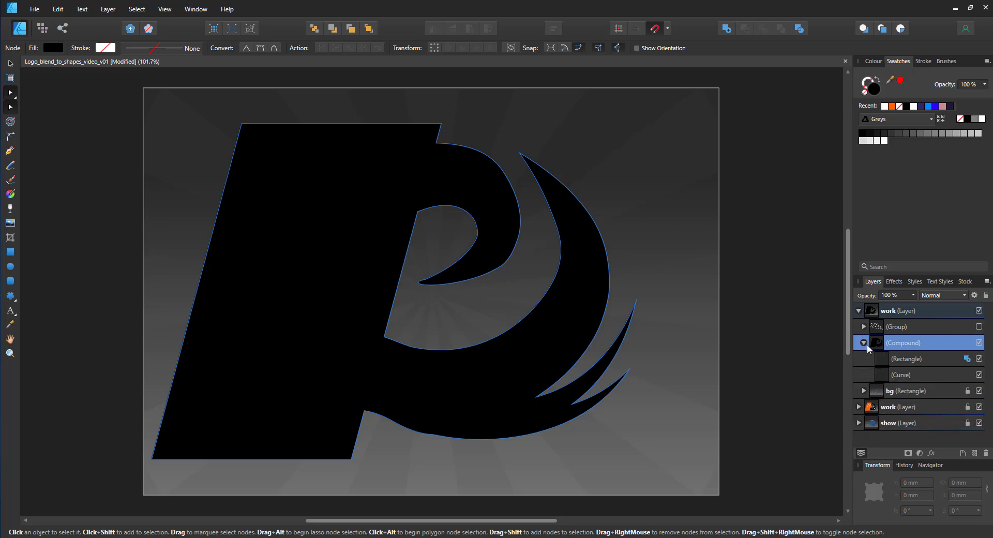
click(968, 361)
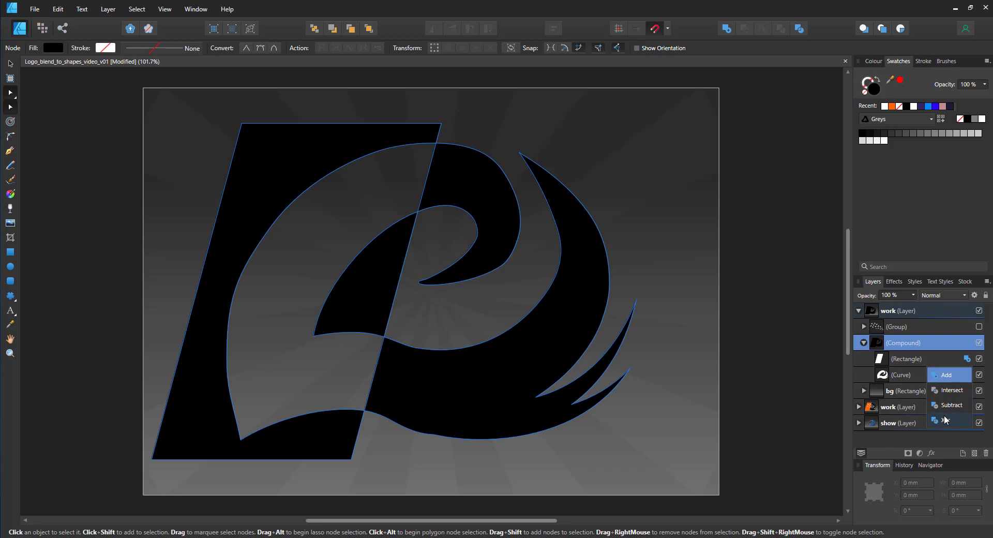
click(944, 407)
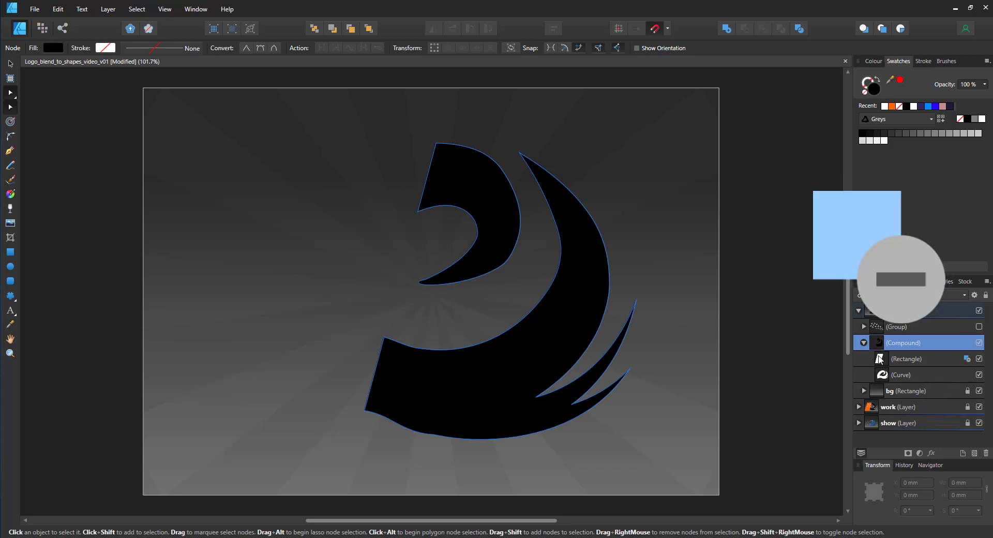
Try a horizontal linear transparency across the subtracted rectangle and undo it.
click(879, 357)
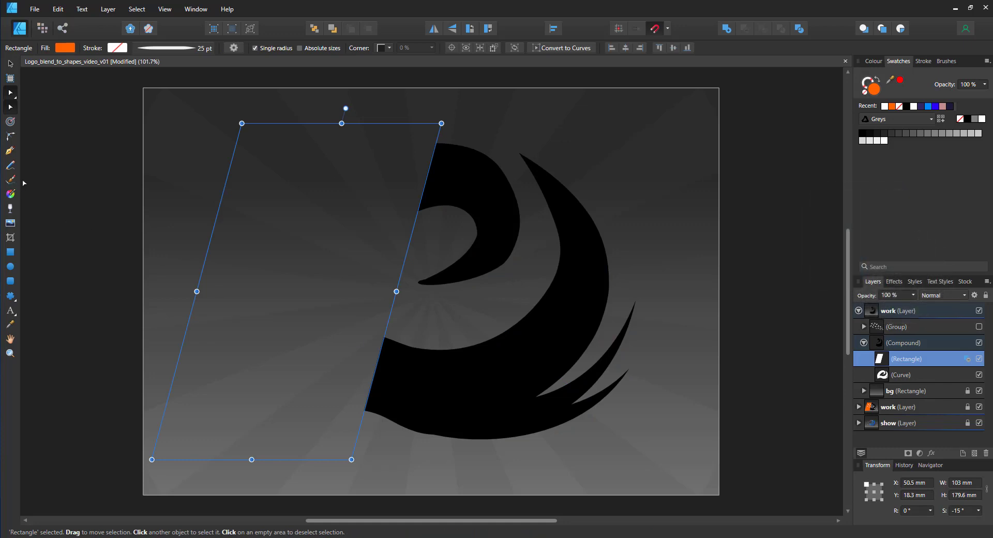
click(10, 194)
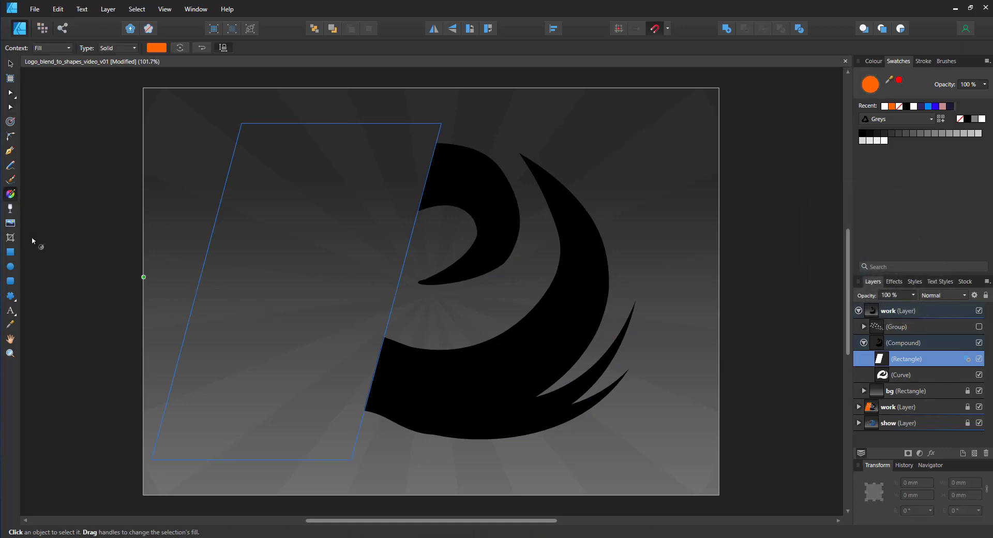
click(10, 209)
drag(226, 273, 386, 273)
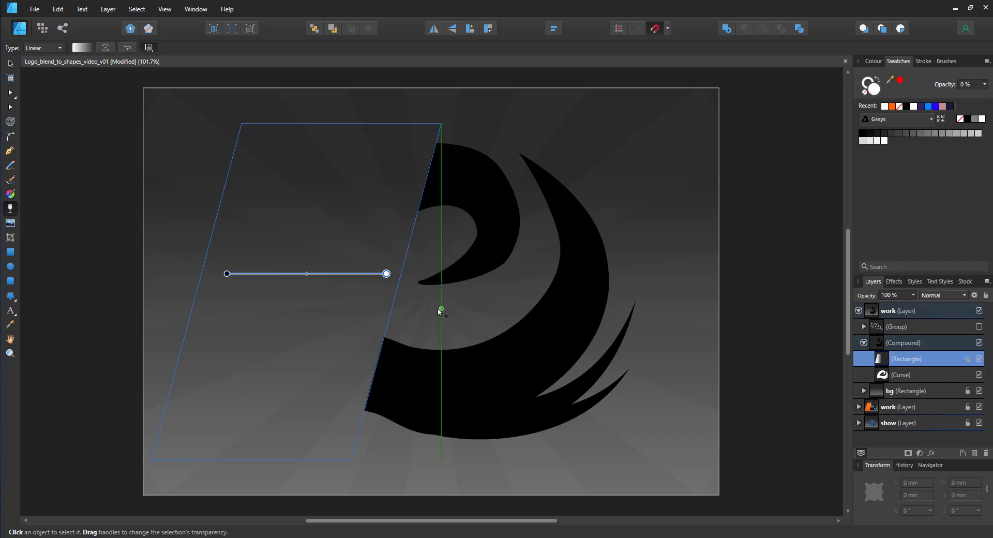
key(ctrl+z)
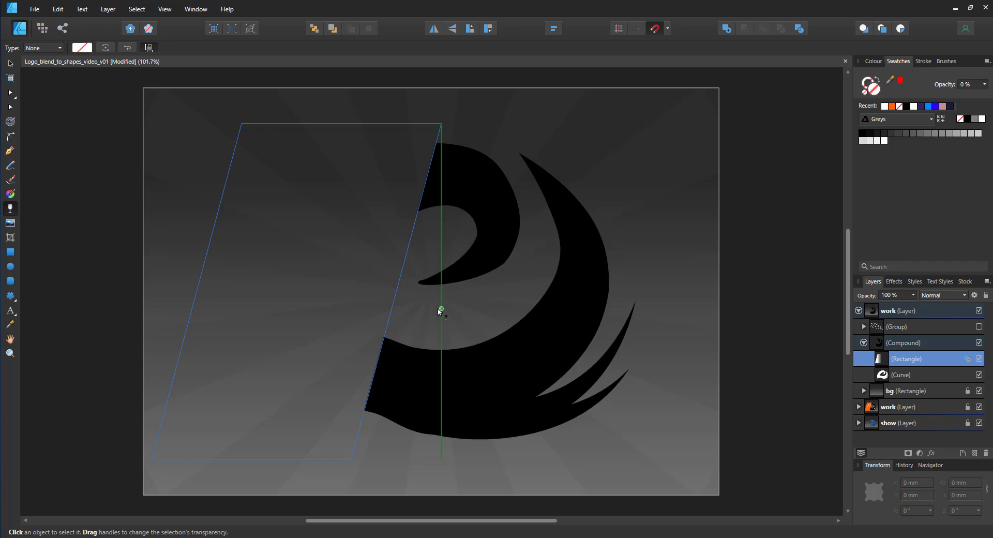
click(9, 63)
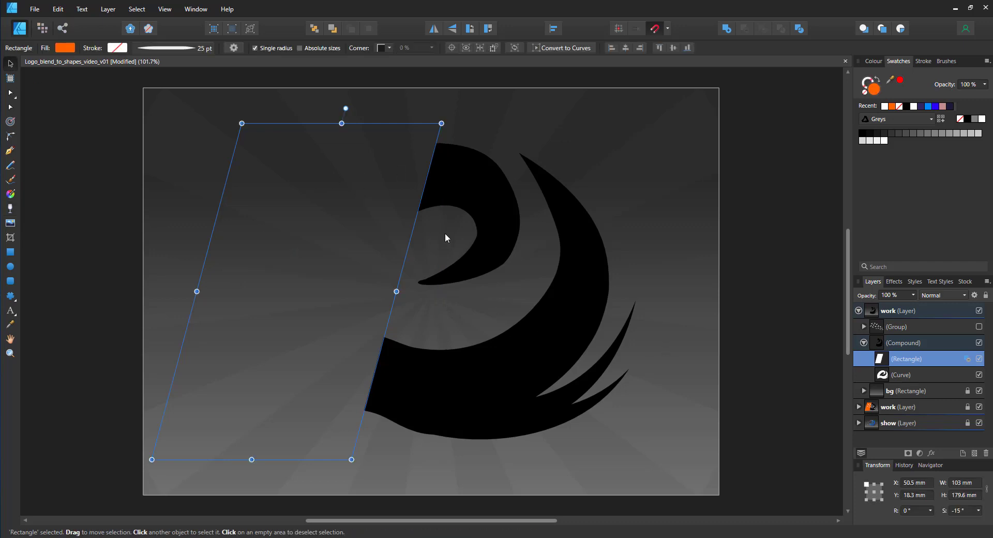
Duplicate the black swoosh curve inside the compound.
click(890, 377)
key(ctrl+j)
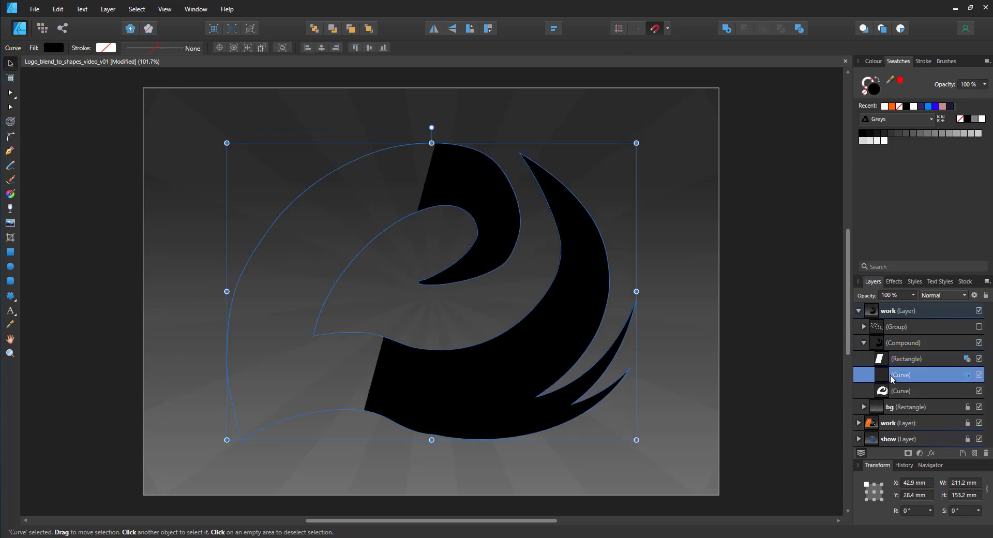
Take the duplicated curve out of the compound and place it behind the compound, just above the background rectangle.
drag(890, 378, 893, 334)
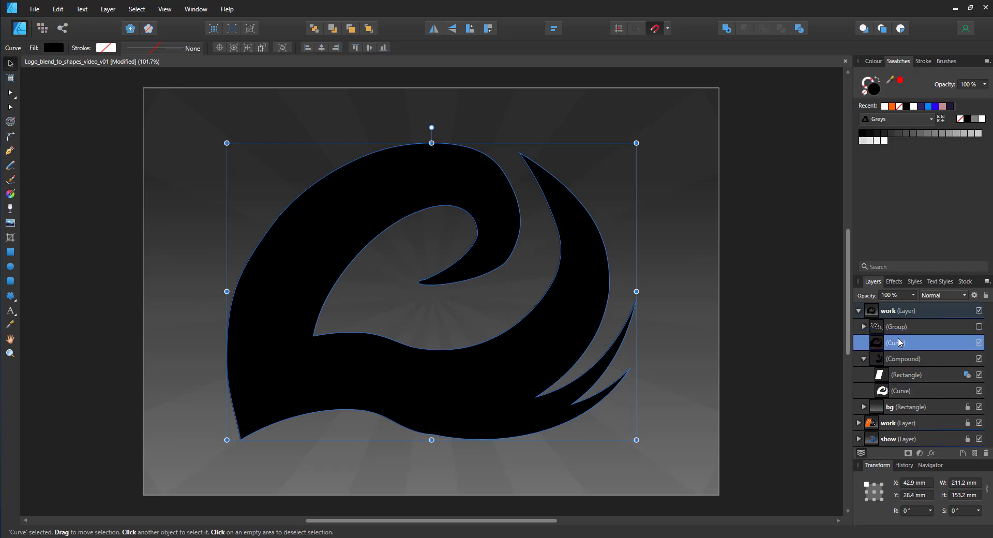
key(ctrl+shift+bracketleft)
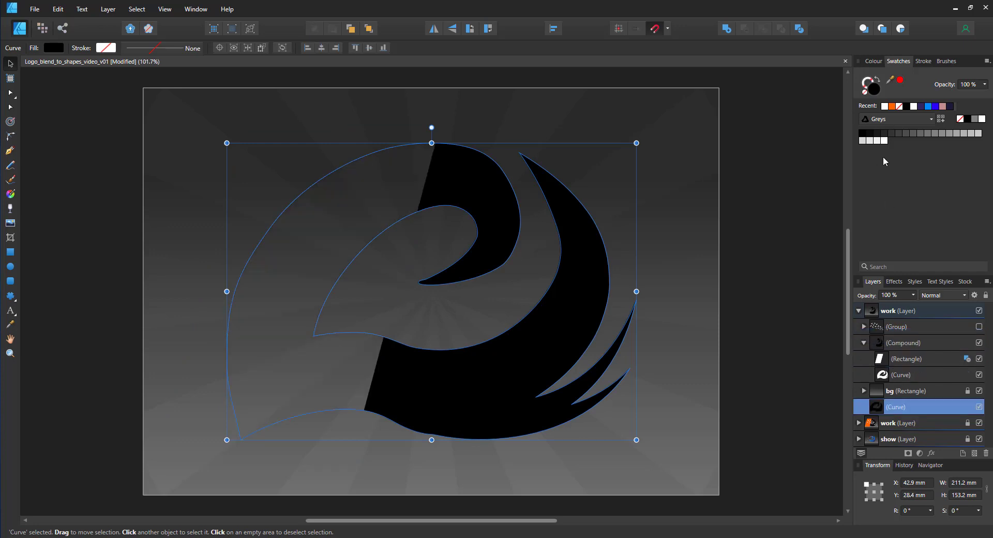
key(ctrl+bracketright)
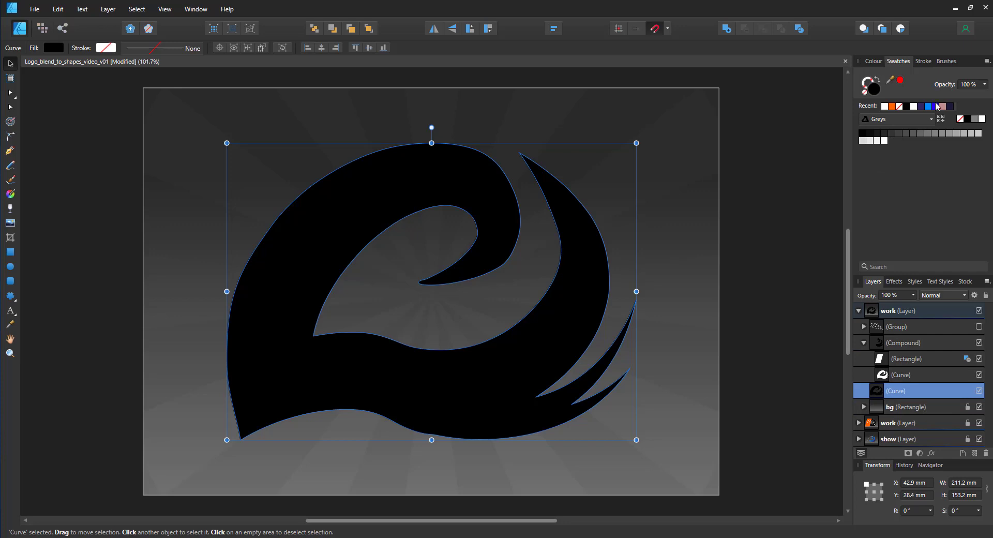
Fill the curve behind the compound with white and lower its opacity to 10%.
click(884, 106)
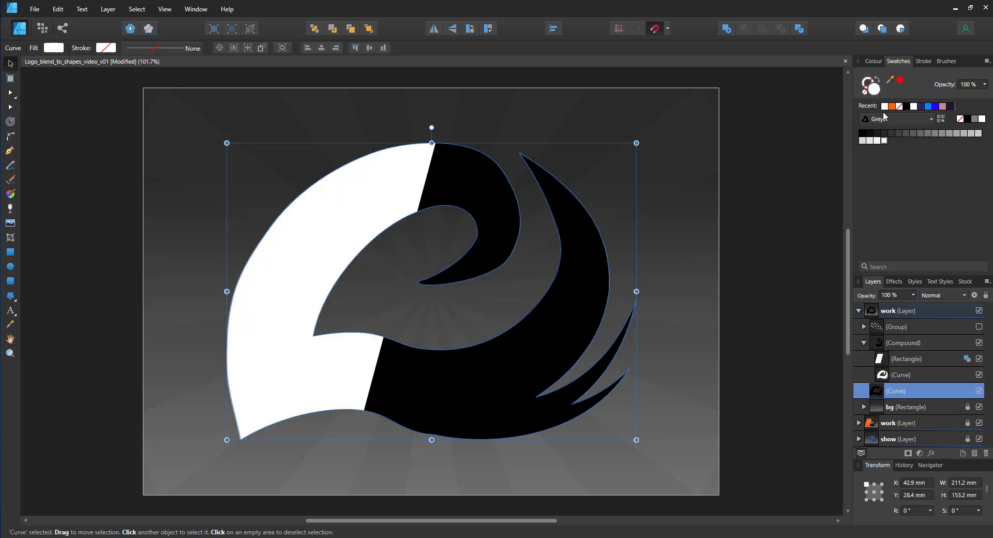
key(2)
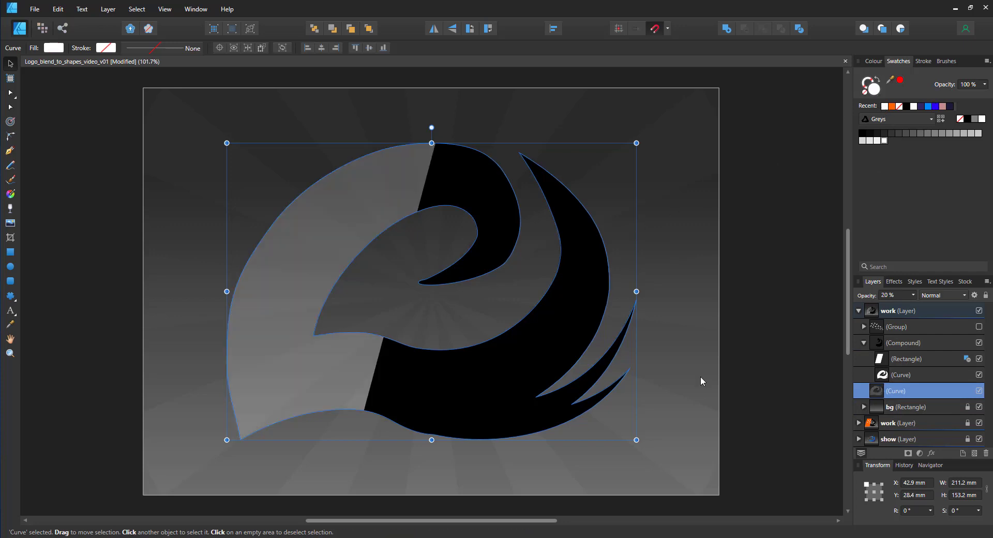
key(1)
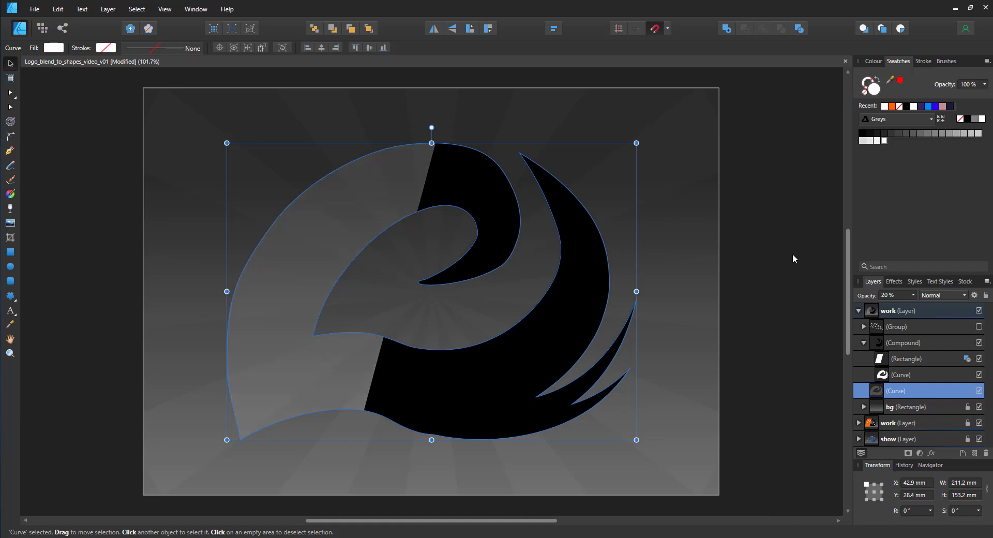
click(809, 305)
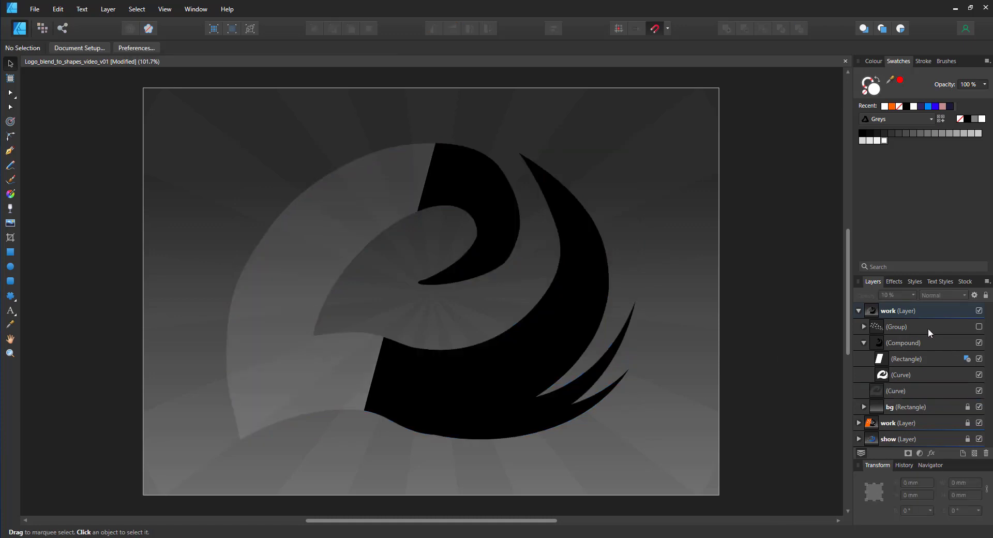
Make the bird group visible and ungroup it into separate curves.
click(865, 326)
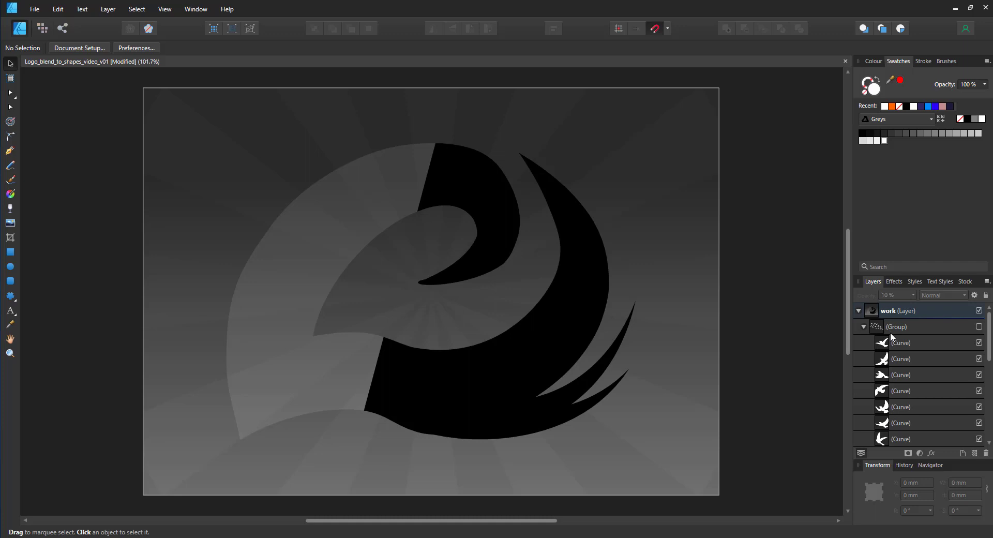
click(914, 329)
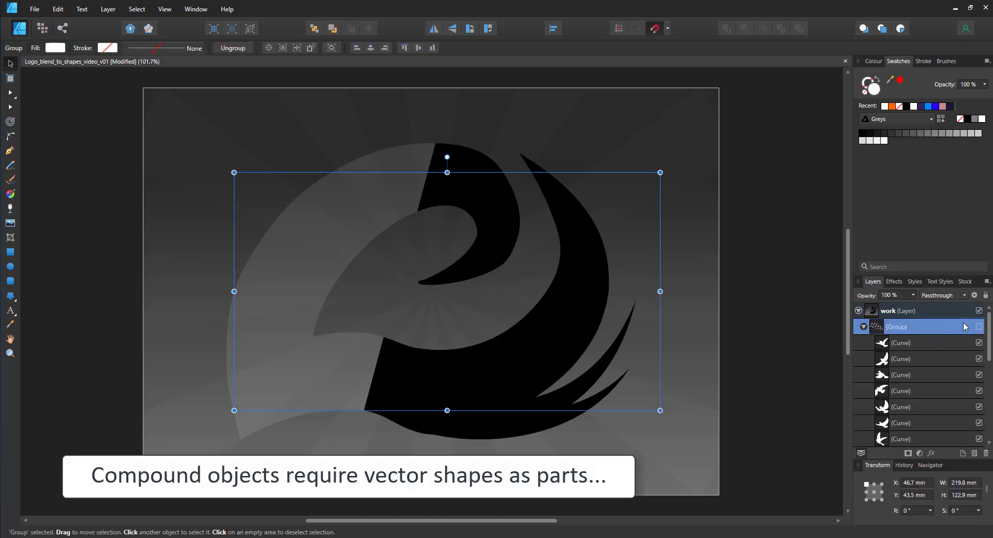
click(979, 326)
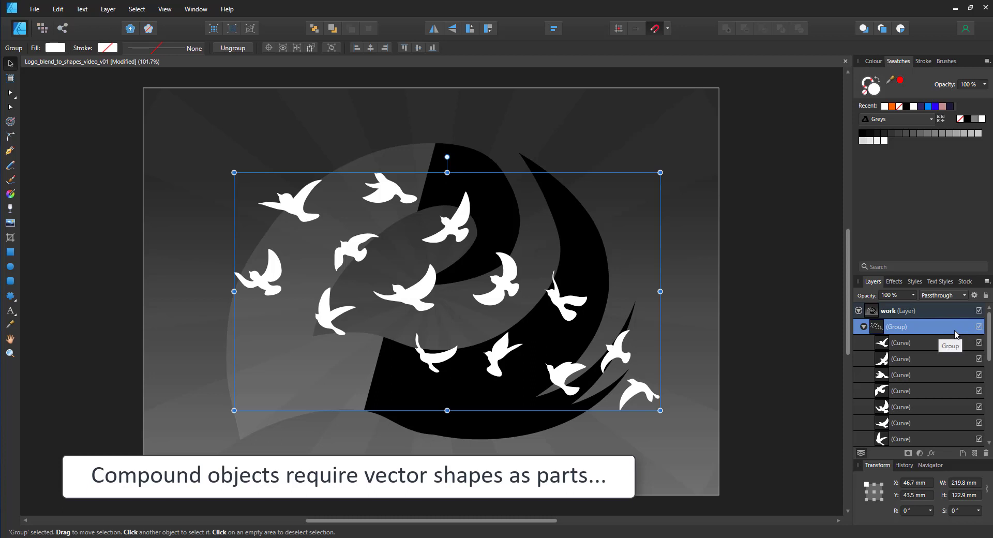
key(ctrl+shift+g)
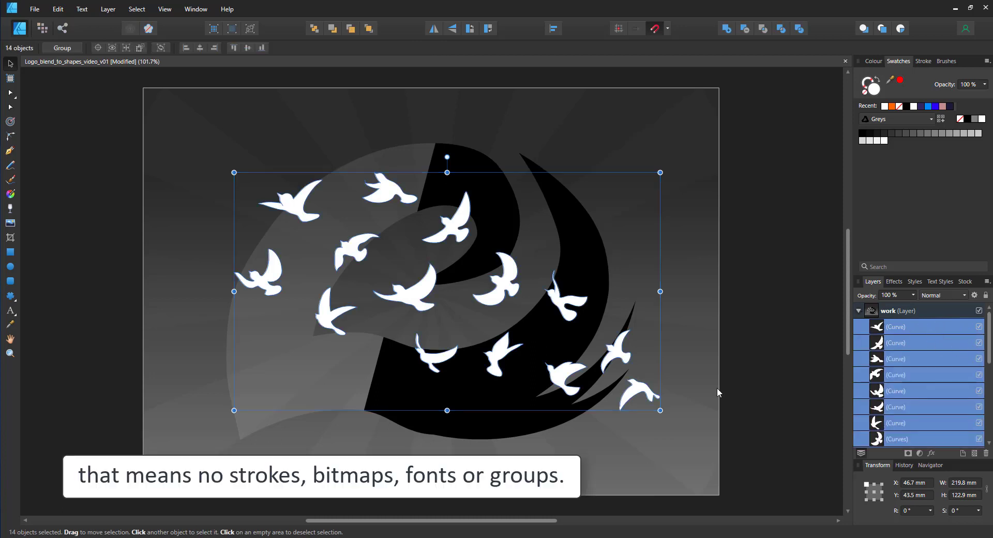
Scale the birds to about 161 mm wide toward the artboard's upper left and put them in the compound above the rectangle.
drag(660, 410, 408, 298)
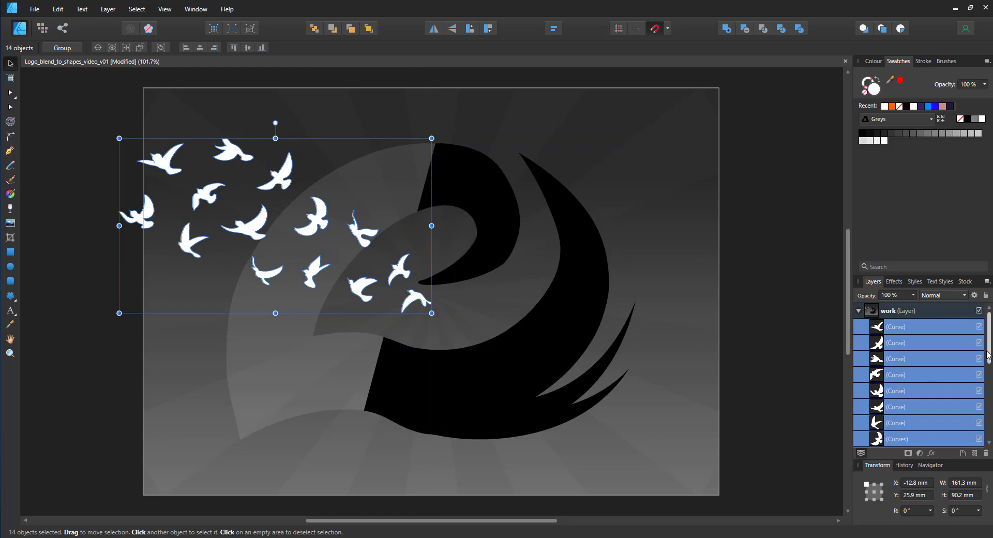
scroll(988, 354, down, 5)
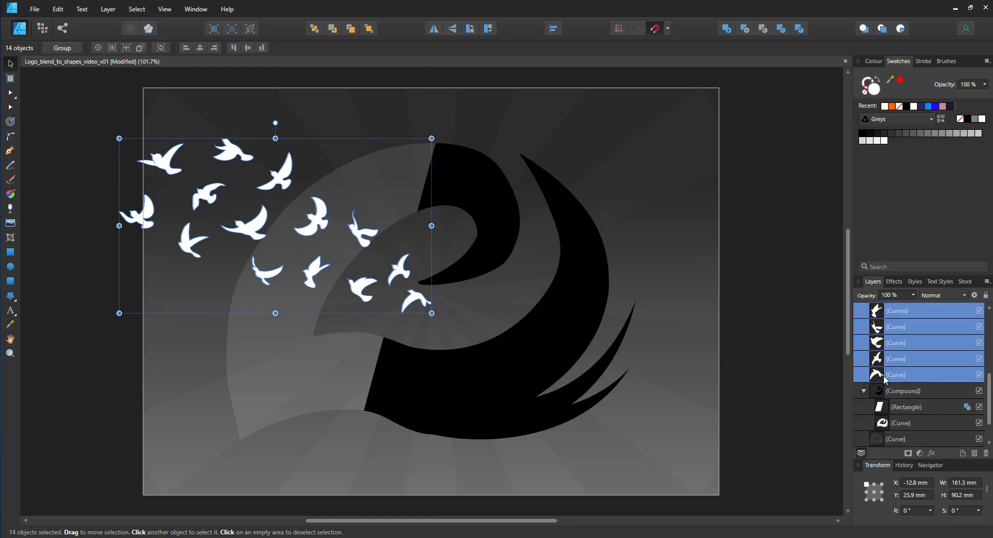
drag(886, 379, 890, 403)
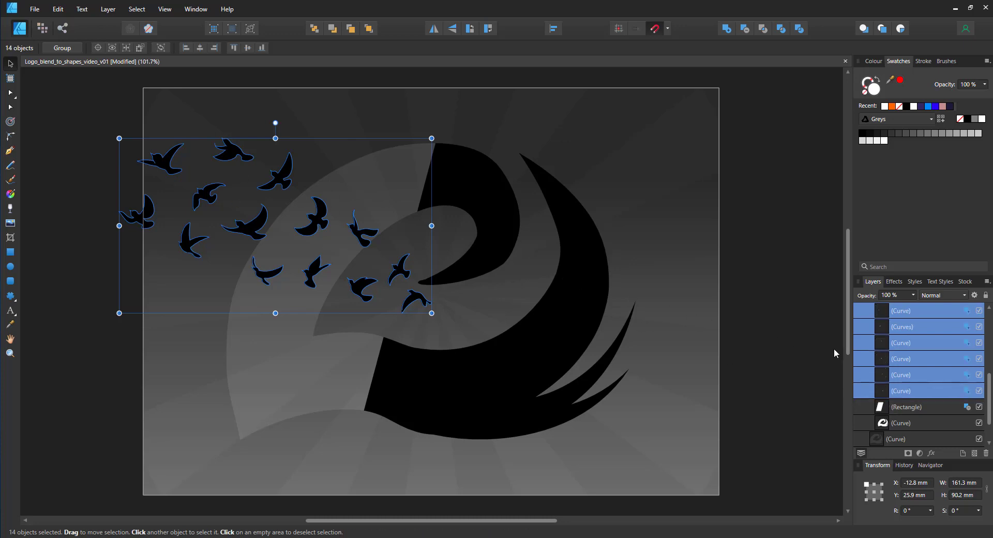
Try a red fill on the whole compound and set it back to black.
scroll(921, 342, up, 3)
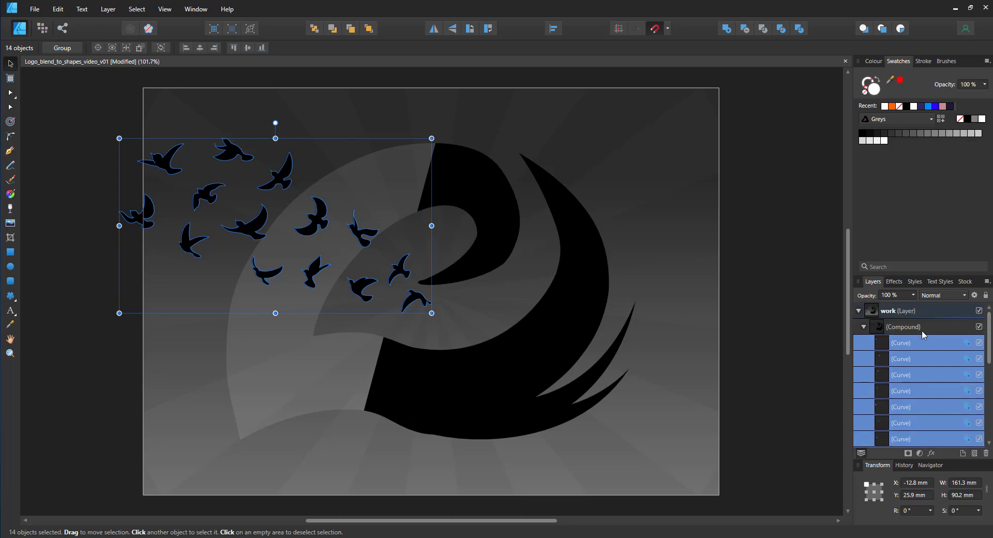
click(922, 331)
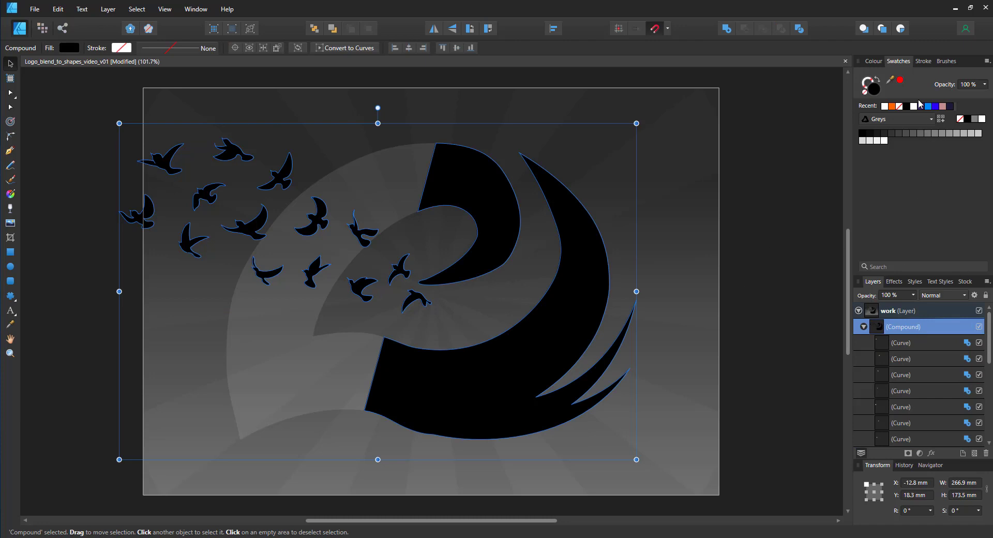
click(901, 83)
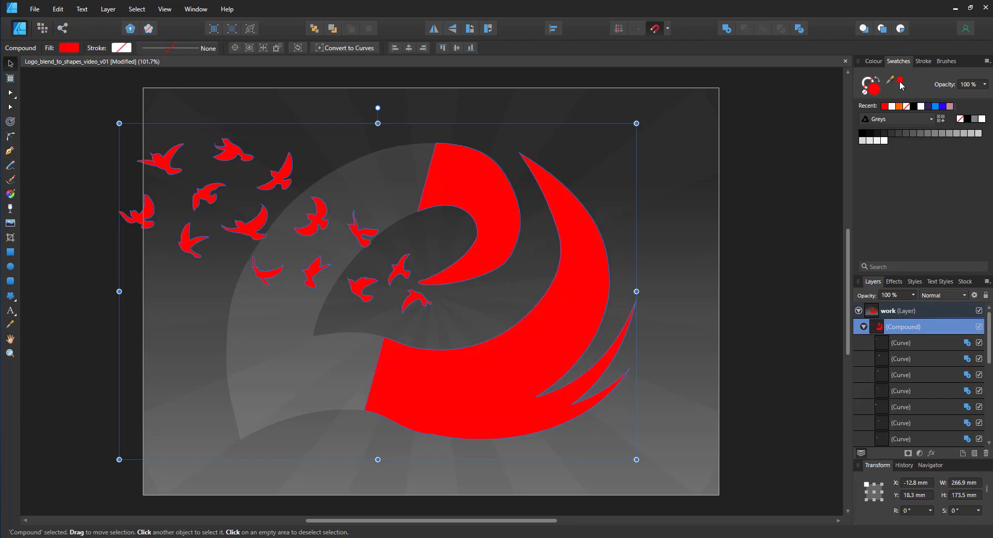
click(913, 107)
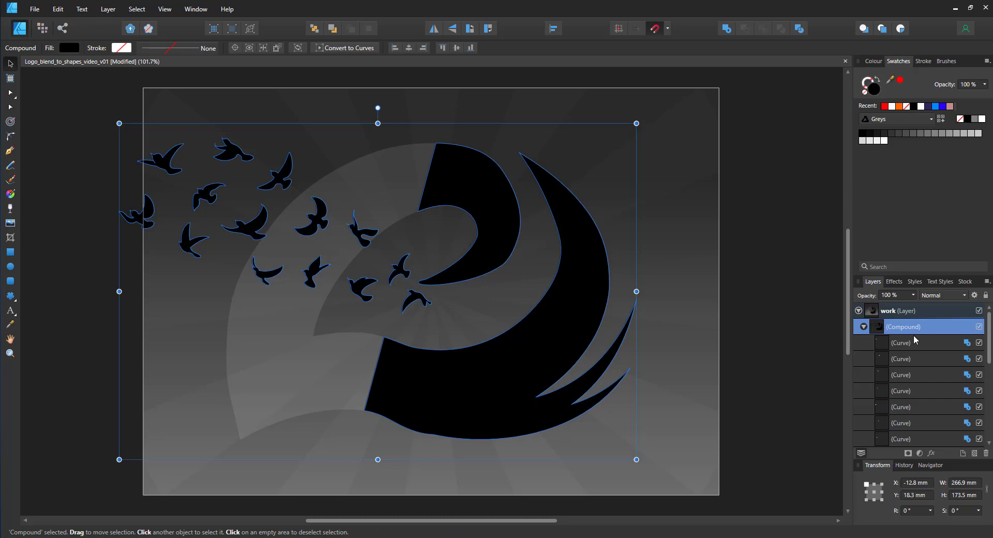
Position one bird on the pale curve's upper arm and a second, rotated by about 15°, at the upper cut edge.
click(916, 358)
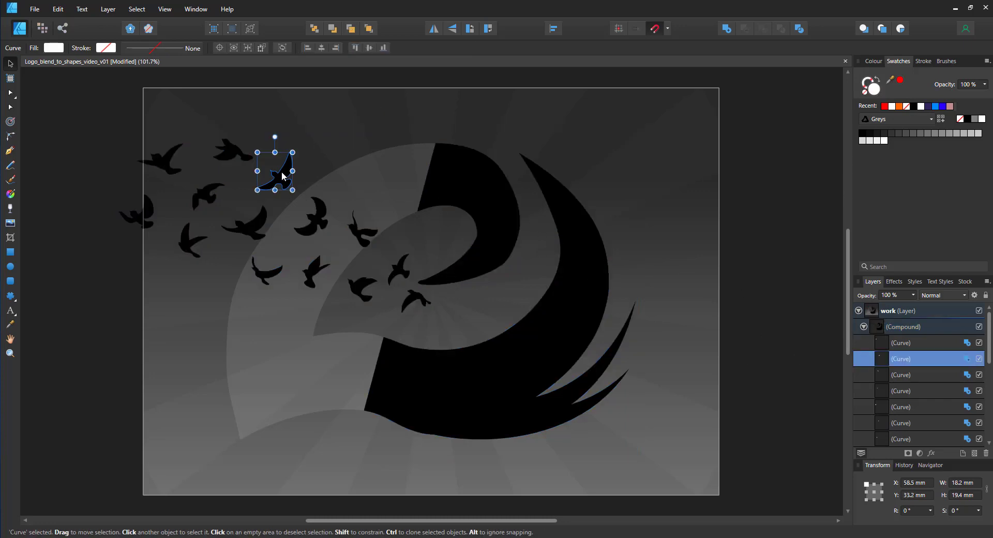
drag(281, 171, 383, 166)
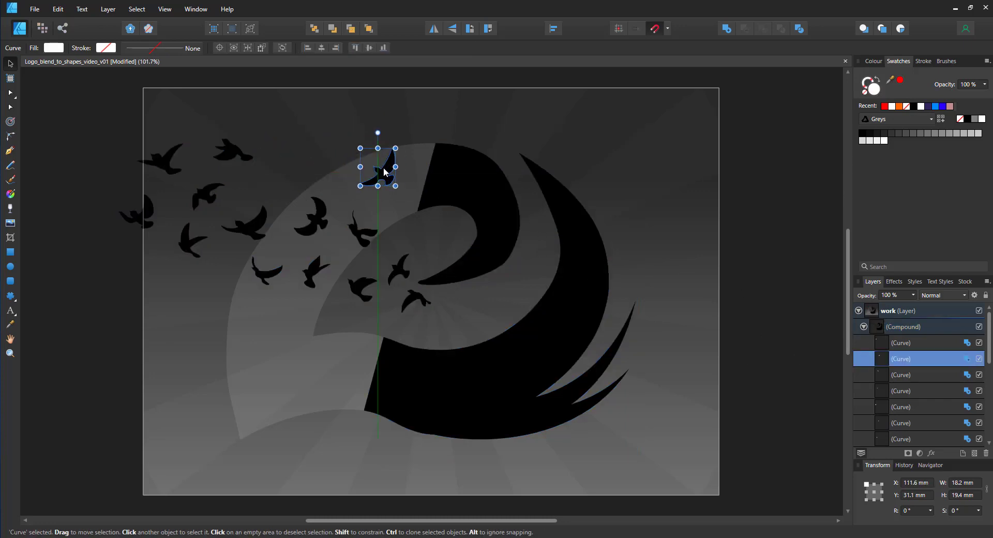
click(361, 243)
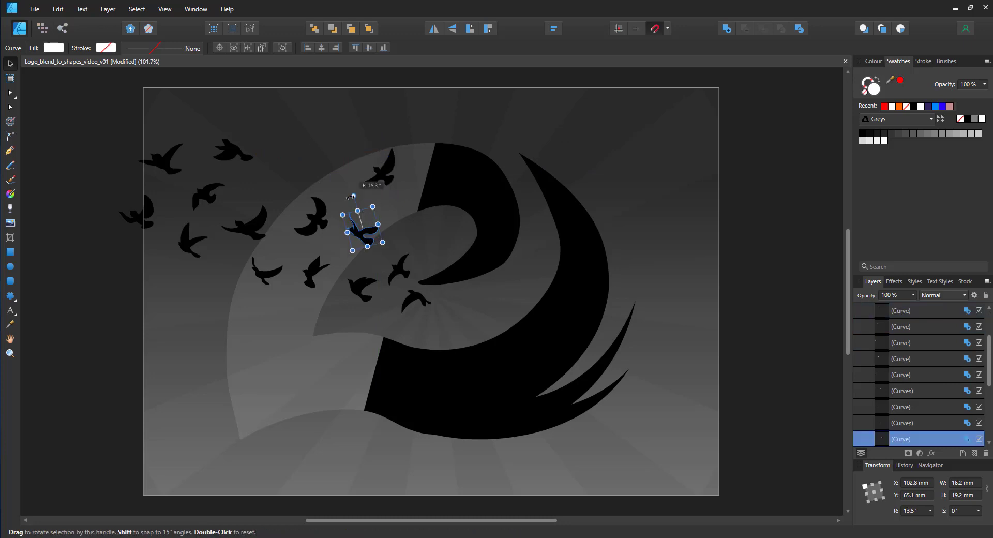
drag(351, 197, 348, 201)
drag(369, 233, 425, 153)
Move the two small birds from the flock's lower right end up beside the swoosh's upper cut edge.
click(403, 271)
double_click(401, 271)
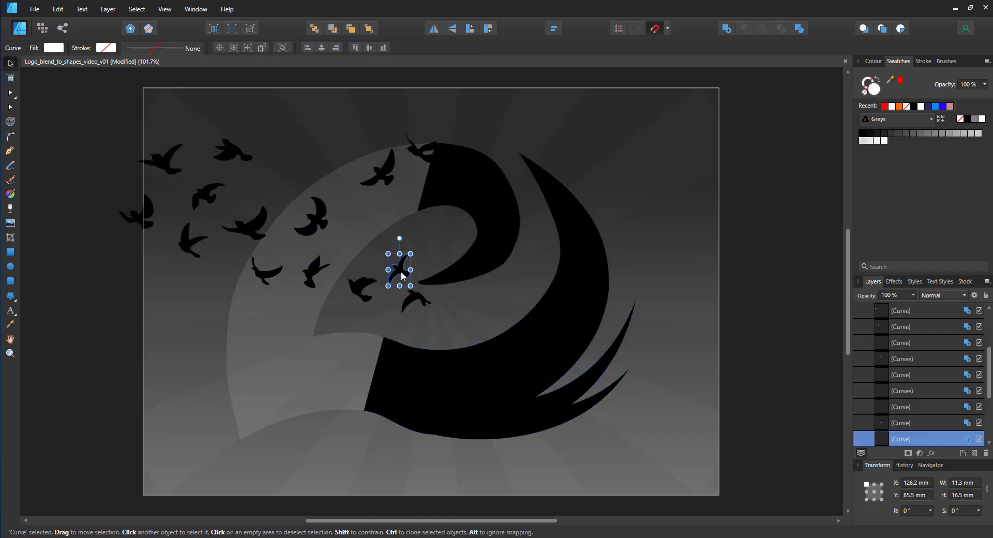
drag(402, 271, 411, 172)
key(ctrl+j)
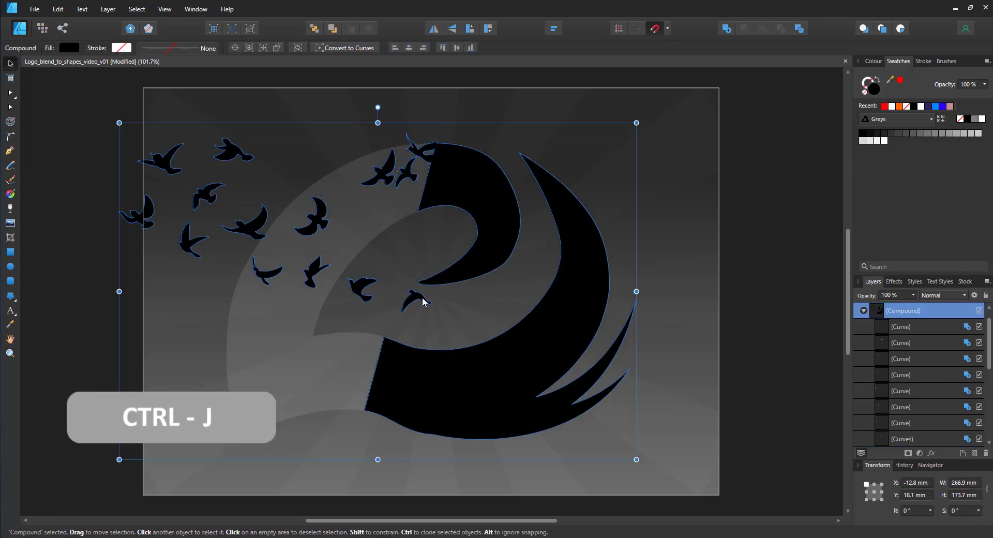
double_click(422, 301)
drag(422, 301, 388, 181)
Move three birds to the lower cut edge of the swoosh to start a second cluster.
click(317, 212)
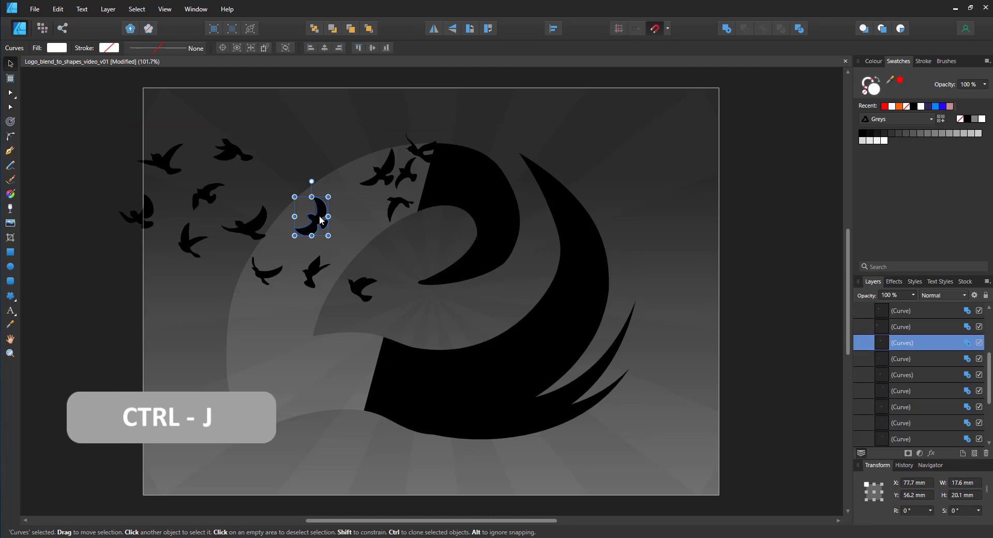
drag(319, 221, 305, 353)
drag(252, 225, 364, 331)
click(356, 292)
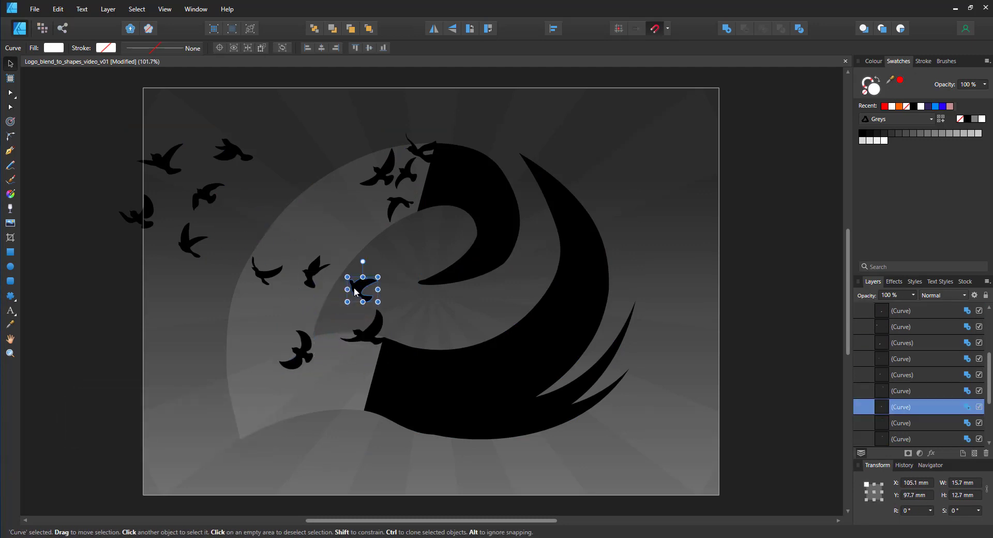
drag(356, 292, 366, 359)
Distribute and rotate more birds along the lower arm of the pale curve, and add others to the upper cluster.
click(312, 269)
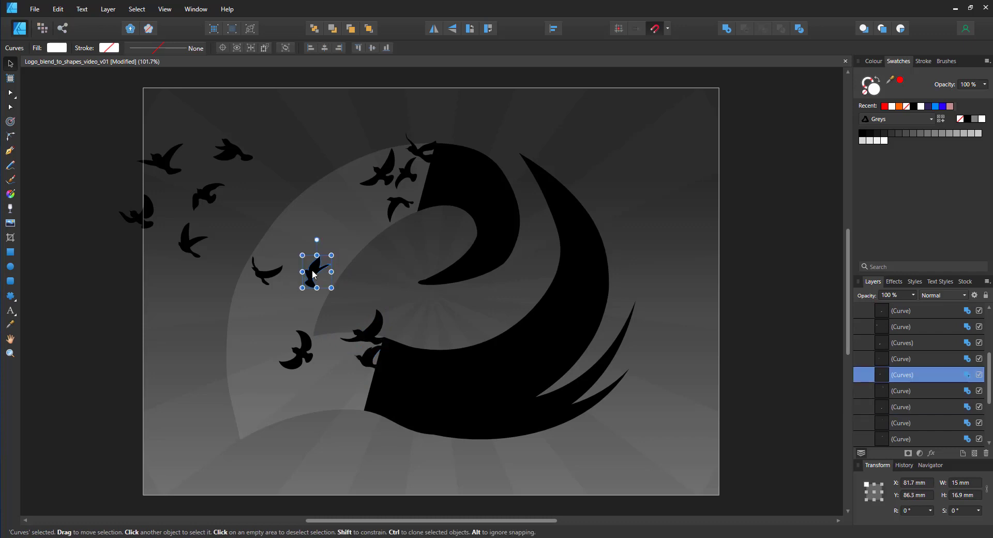
mouse_move(312, 270)
mouse_down()
mouse_move(348, 361)
mouse_move(372, 169)
mouse_move(332, 262)
mouse_move(276, 327)
mouse_move(261, 300)
mouse_move(258, 355)
mouse_up()
drag(261, 323, 244, 327)
double_click(192, 248)
mouse_move(193, 248)
mouse_down()
mouse_move(334, 369)
mouse_move(370, 384)
mouse_move(335, 201)
mouse_move(316, 218)
mouse_move(296, 213)
mouse_up()
mouse_move(319, 219)
mouse_down()
mouse_move(218, 341)
mouse_move(225, 375)
mouse_up()
drag(206, 196, 341, 396)
Add a bird rotated about 21° to the lower cluster and a small one rotated about 39° beyond its far left end.
double_click(148, 204)
drag(149, 204, 359, 367)
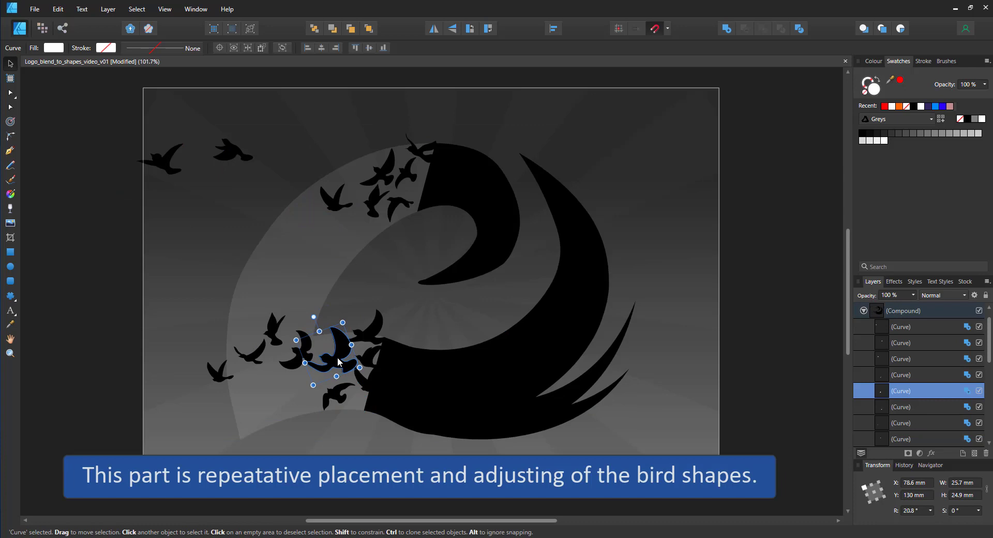
click(233, 153)
drag(233, 153, 313, 362)
drag(314, 339, 298, 344)
mouse_move(313, 362)
mouse_down()
mouse_move(365, 220)
mouse_move(349, 165)
mouse_move(356, 171)
mouse_move(278, 238)
mouse_move(205, 397)
mouse_up()
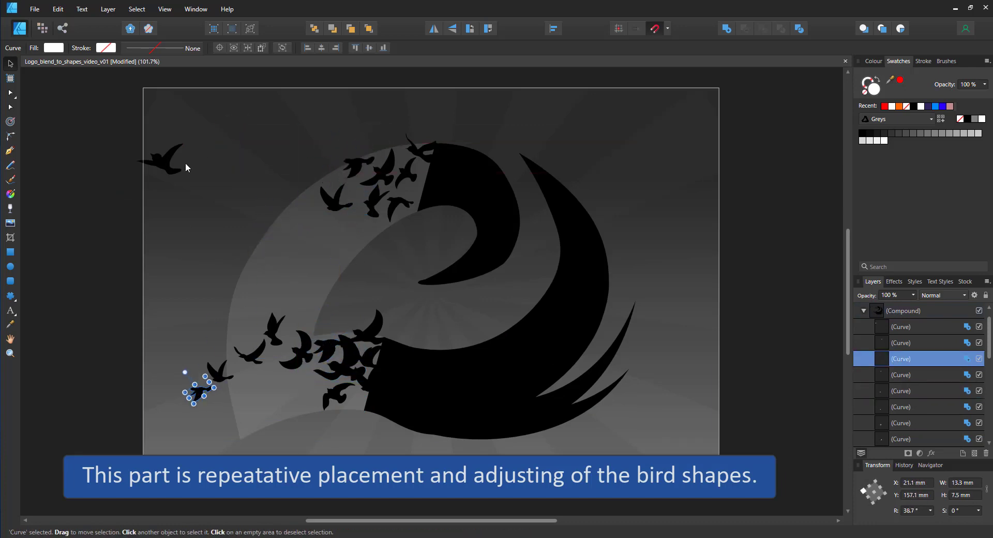
Move the last stray bird onto the swoosh and fill the gaps at the upper cut edge with more rotated birds.
drag(171, 163, 322, 352)
drag(305, 377, 310, 189)
drag(334, 194, 328, 187)
drag(298, 166, 419, 197)
mouse_move(326, 367)
mouse_down()
mouse_move(409, 155)
mouse_move(420, 159)
mouse_up()
Copy birds into the lower cluster, one toward its trailing left end and one at the bottom of the cut edge.
click(361, 224)
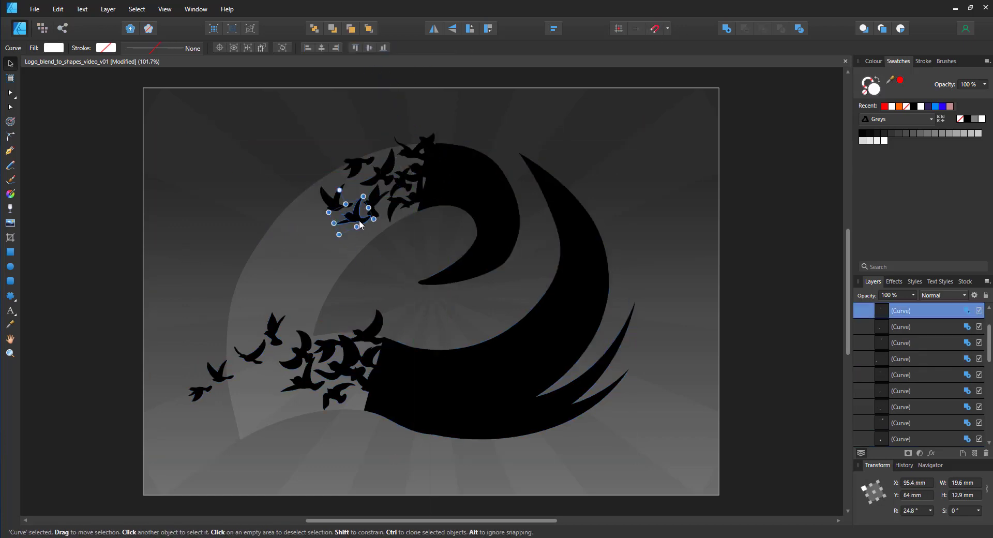
drag(361, 224, 282, 384)
drag(295, 379, 283, 377)
mouse_move(200, 396)
mouse_down()
mouse_move(327, 237)
mouse_move(314, 222)
mouse_move(364, 408)
mouse_move(355, 420)
mouse_move(363, 403)
mouse_up()
Place a copied bird at the far left end of the upper cluster, adjusting its size and rotation.
click(347, 365)
drag(347, 365, 274, 206)
drag(305, 217, 291, 212)
drag(259, 182, 254, 186)
mouse_move(275, 208)
mouse_down()
mouse_move(271, 230)
mouse_move(284, 234)
mouse_up()
Place a small copied bird, about 11.5 mm wide and rotated about 48°, near the lower cluster's left end.
mouse_move(374, 203)
mouse_down()
mouse_move(235, 255)
mouse_move(356, 244)
mouse_up()
drag(350, 212, 335, 228)
drag(354, 243, 250, 381)
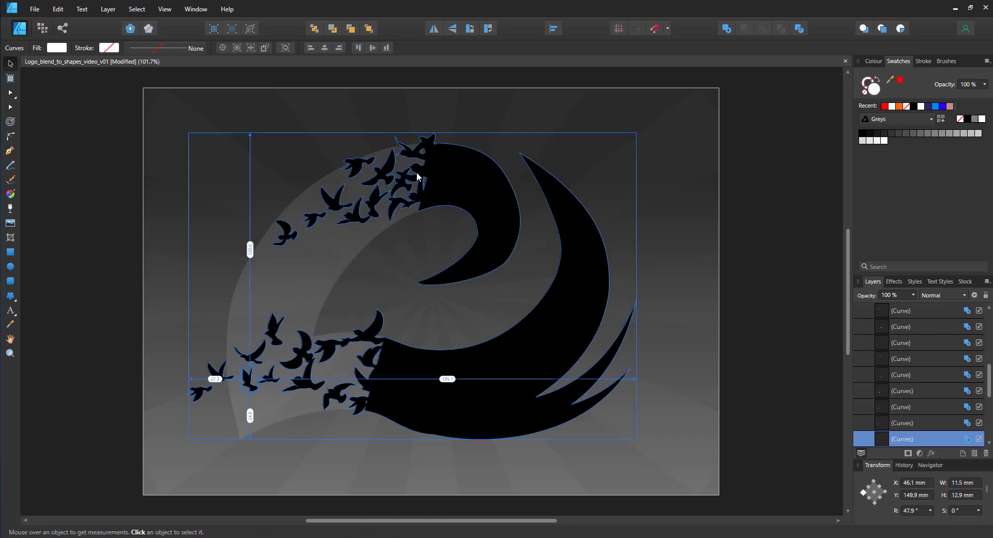
Duplicate the 12 birds of the upper cluster inside the compound.
drag(179, 114, 696, 324)
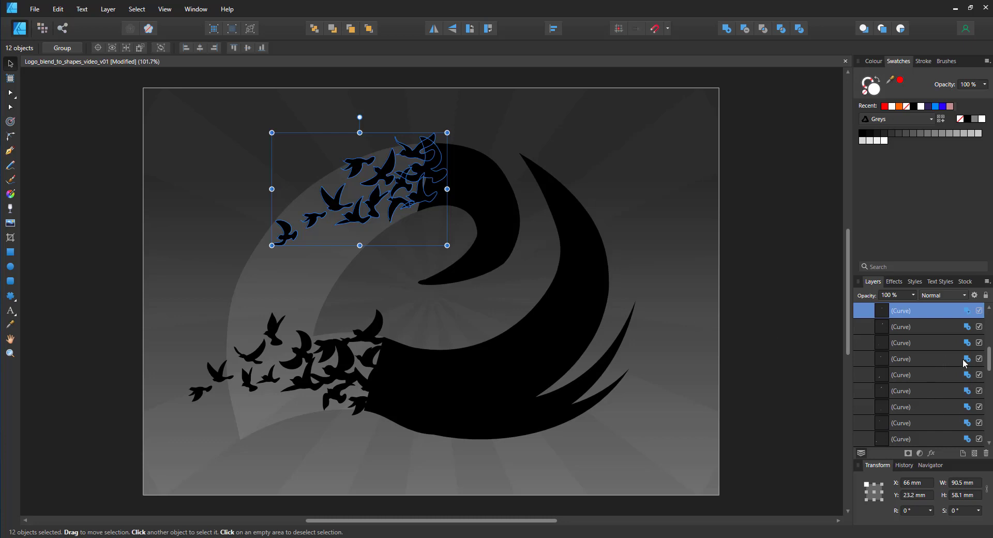
drag(987, 363, 987, 327)
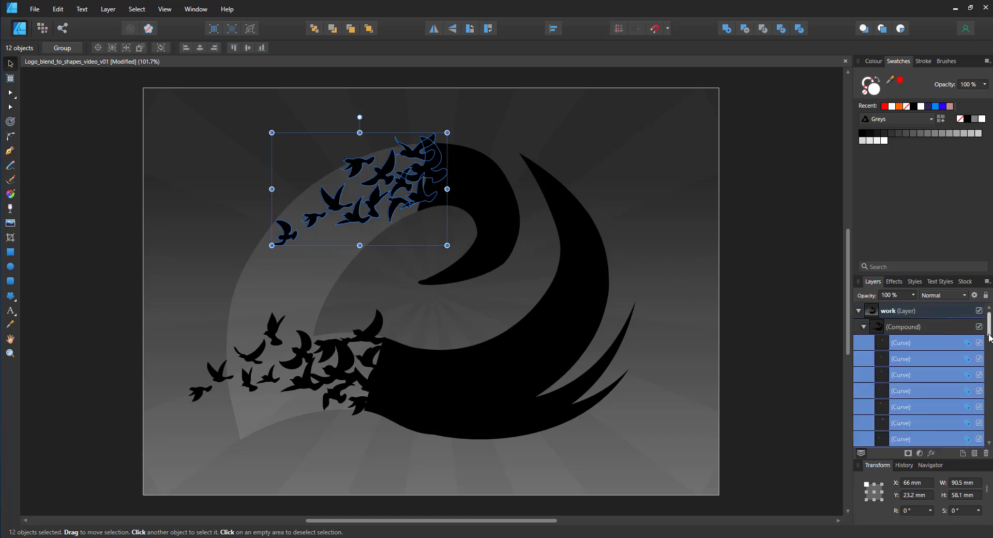
drag(988, 333, 990, 356)
Set the lowest copied bird's boolean operation to Subtract and move all the copies onto the swoosh's black lower body.
click(969, 409)
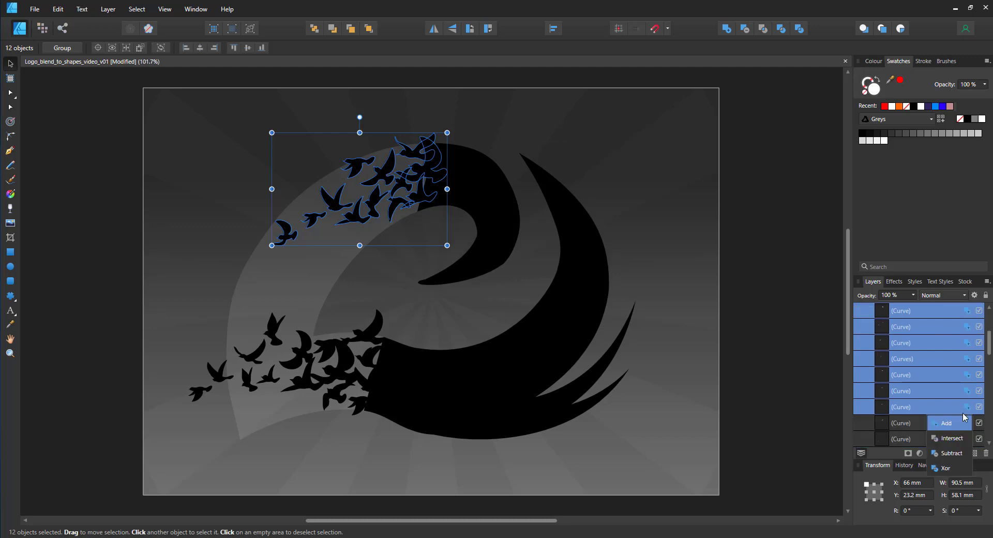
click(948, 454)
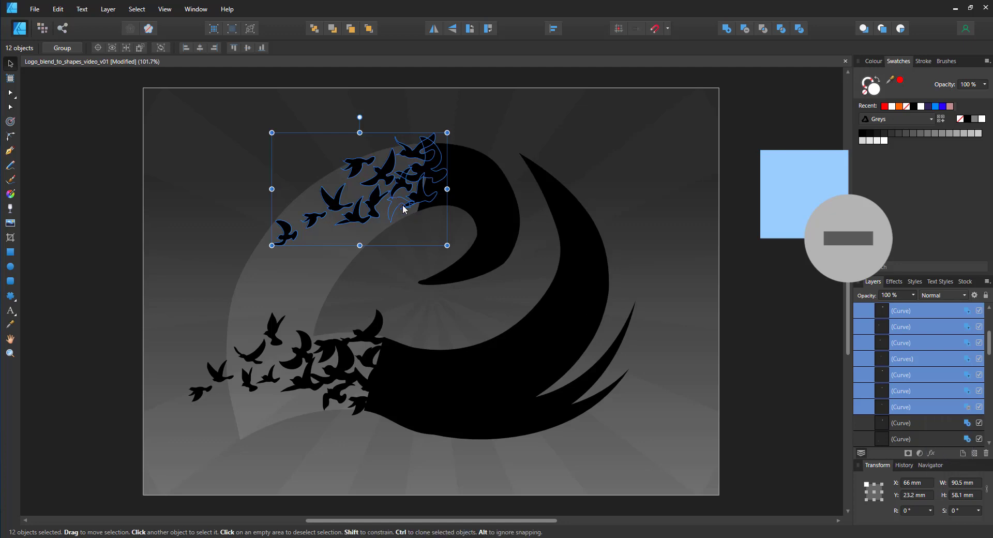
drag(404, 209, 528, 387)
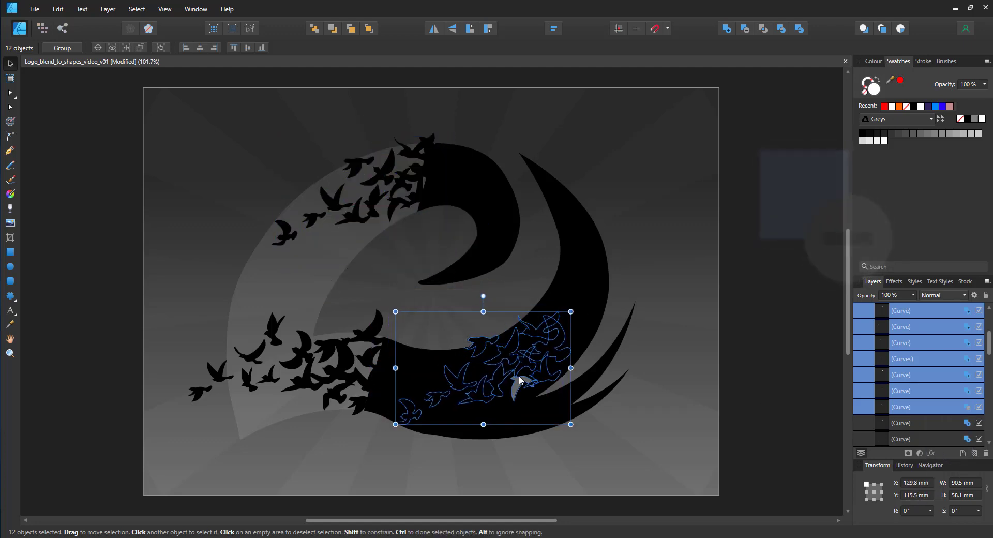
Set the boolean operation of the copied birds in the lower layers of the copied set to Subtract, one by one.
click(973, 392)
click(971, 395)
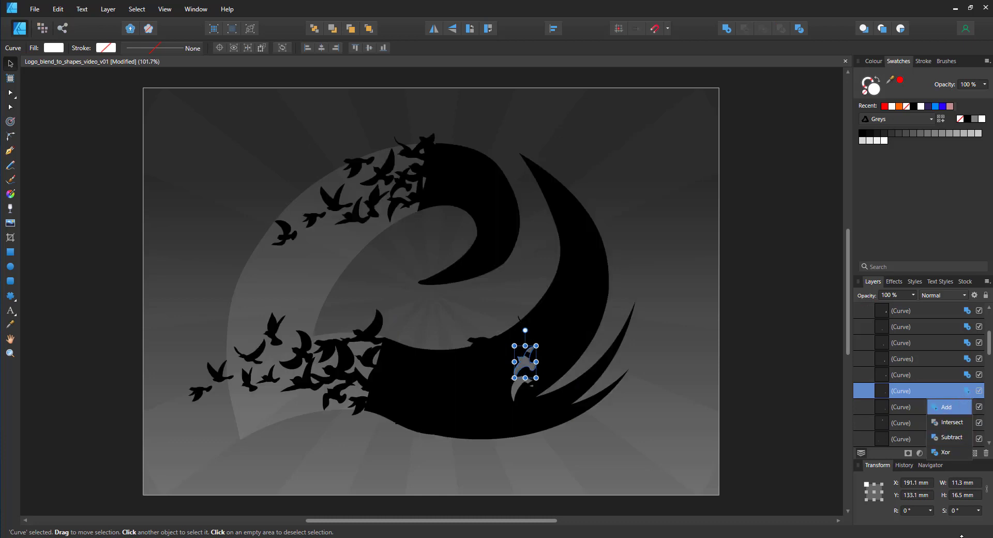
click(951, 437)
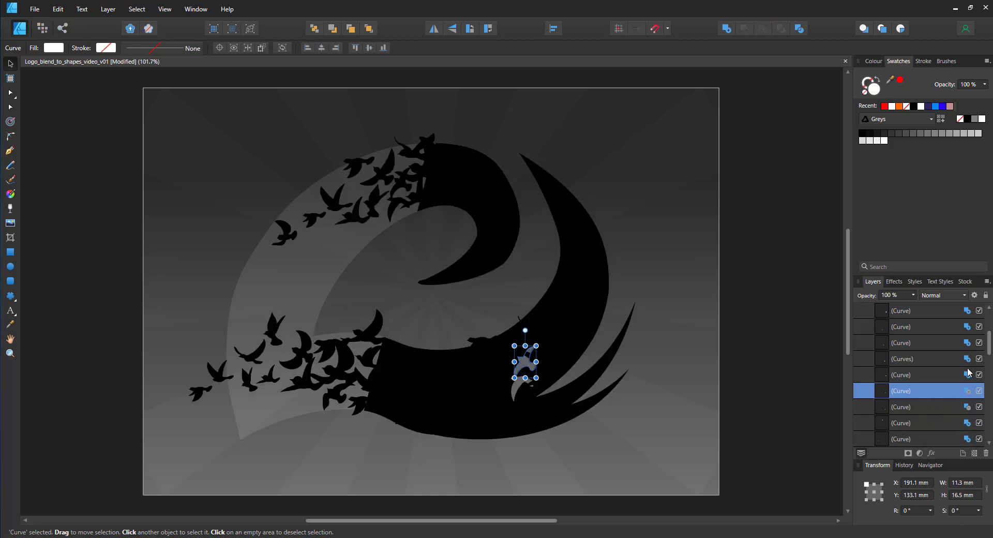
click(972, 373)
click(968, 376)
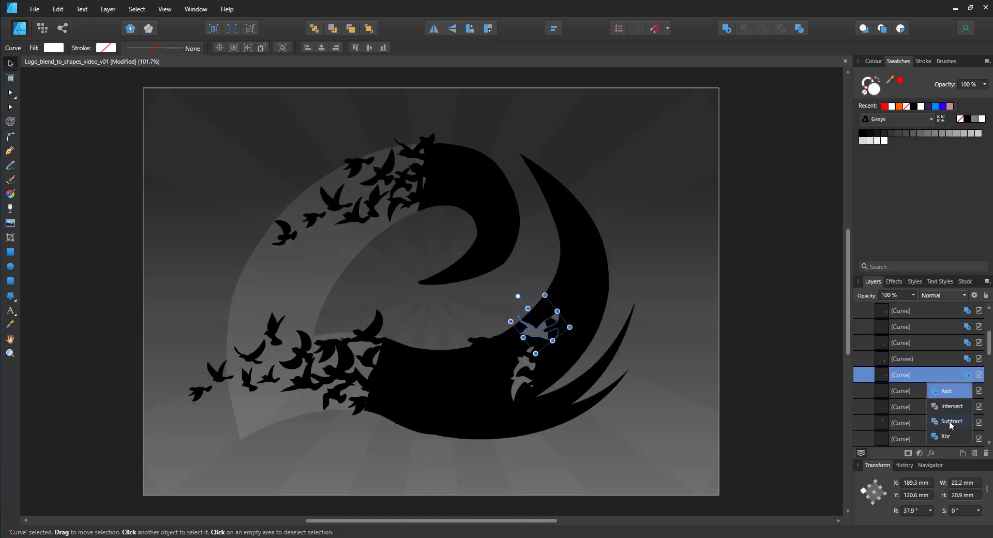
click(951, 422)
click(966, 359)
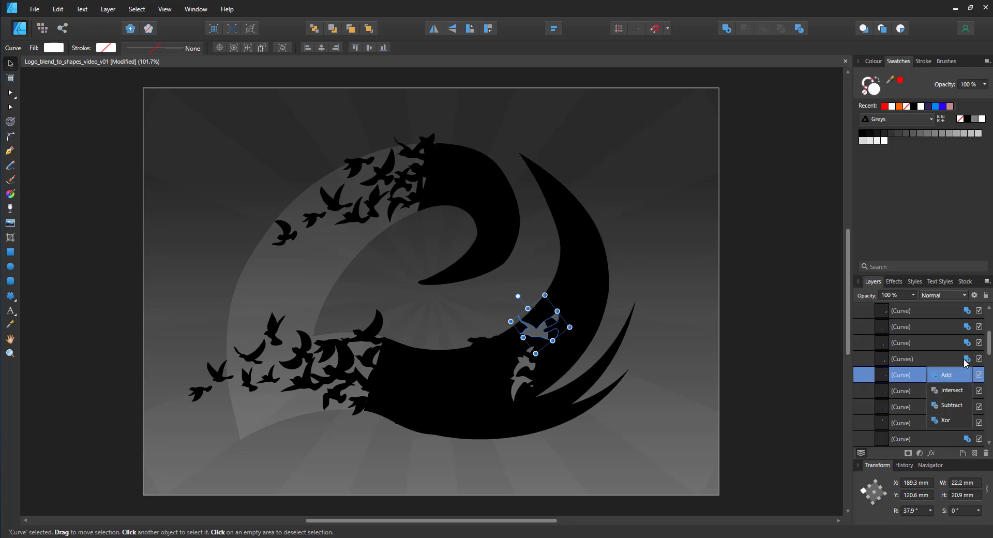
click(952, 407)
click(968, 347)
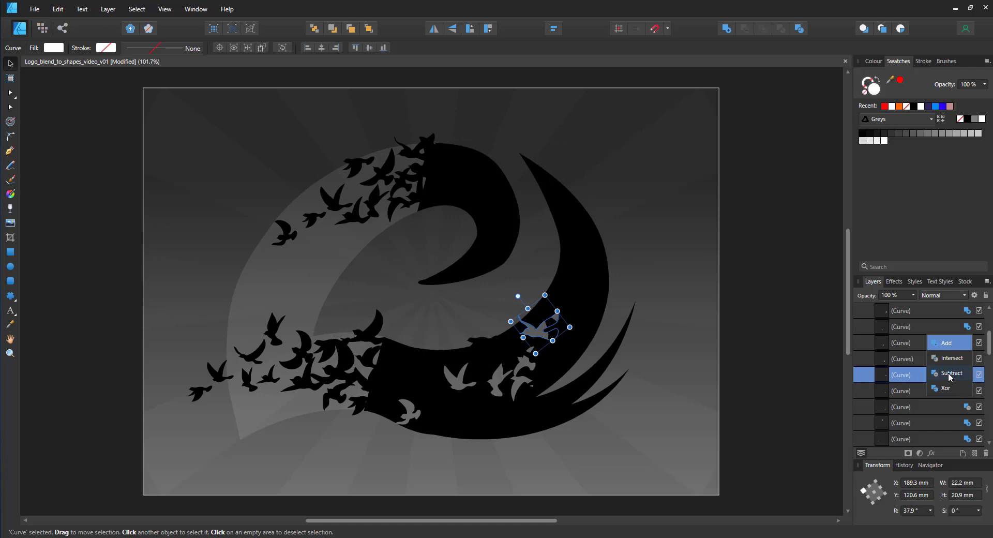
click(950, 372)
Switch the next four copied birds further up the layer stack to Subtract so they cut into the swoosh.
drag(988, 351, 987, 336)
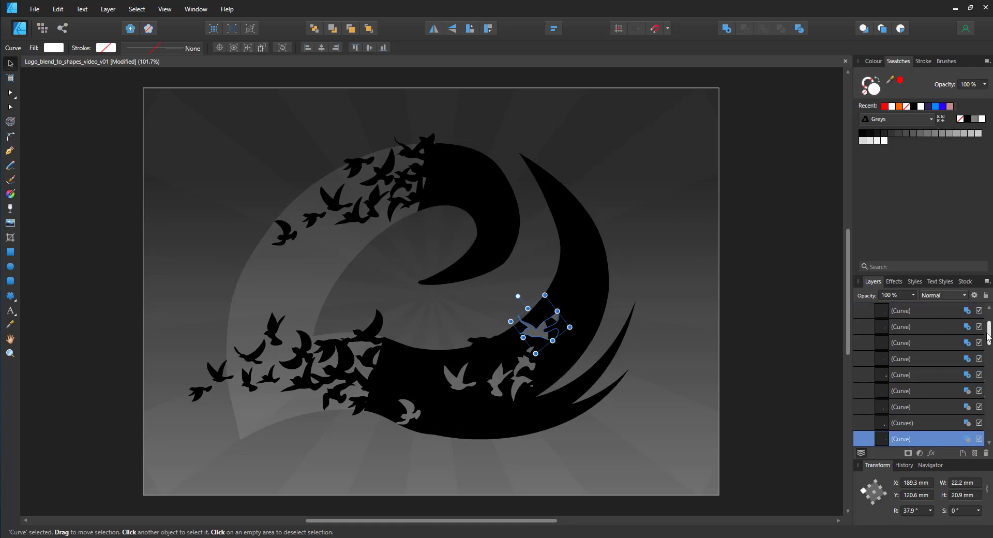
click(967, 375)
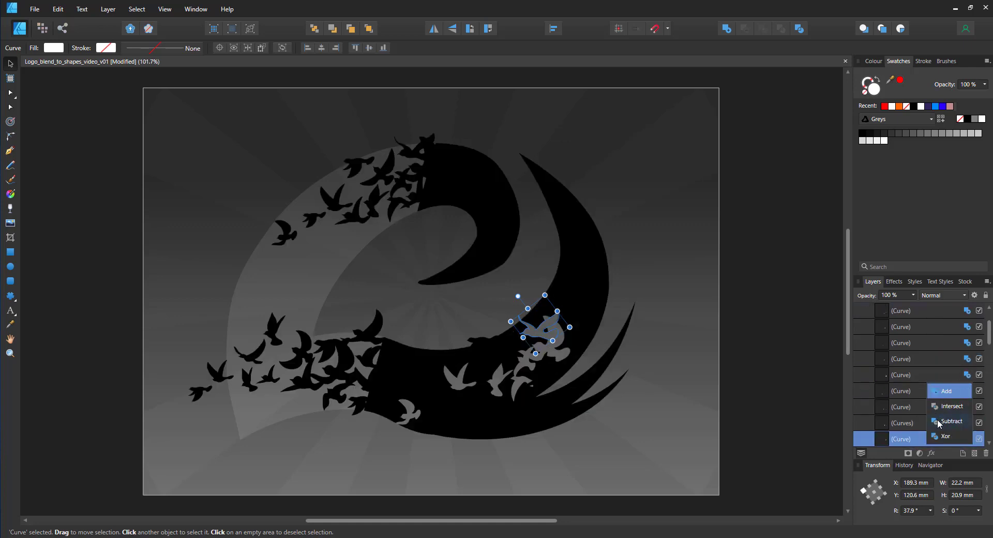
click(950, 401)
click(967, 359)
click(968, 382)
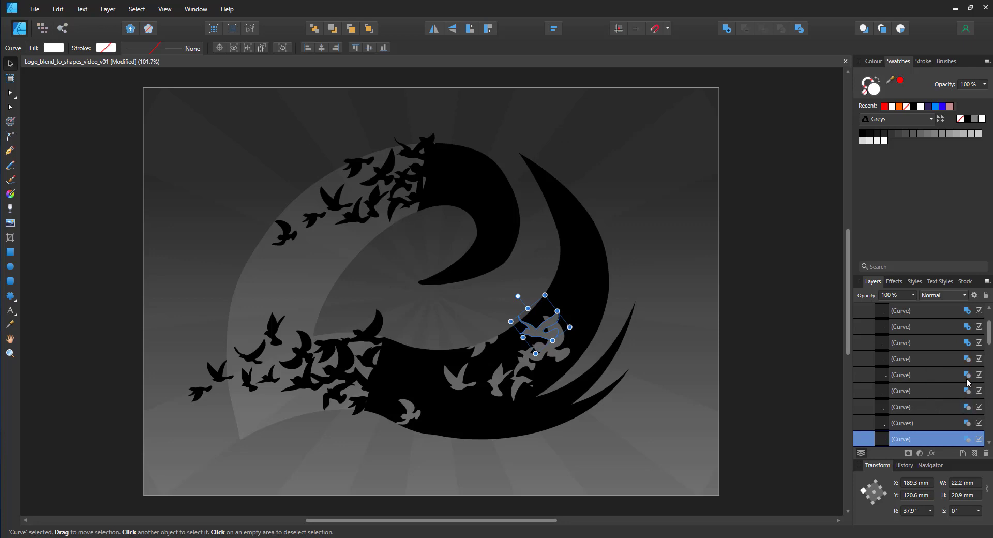
click(966, 342)
click(956, 390)
click(966, 326)
click(954, 372)
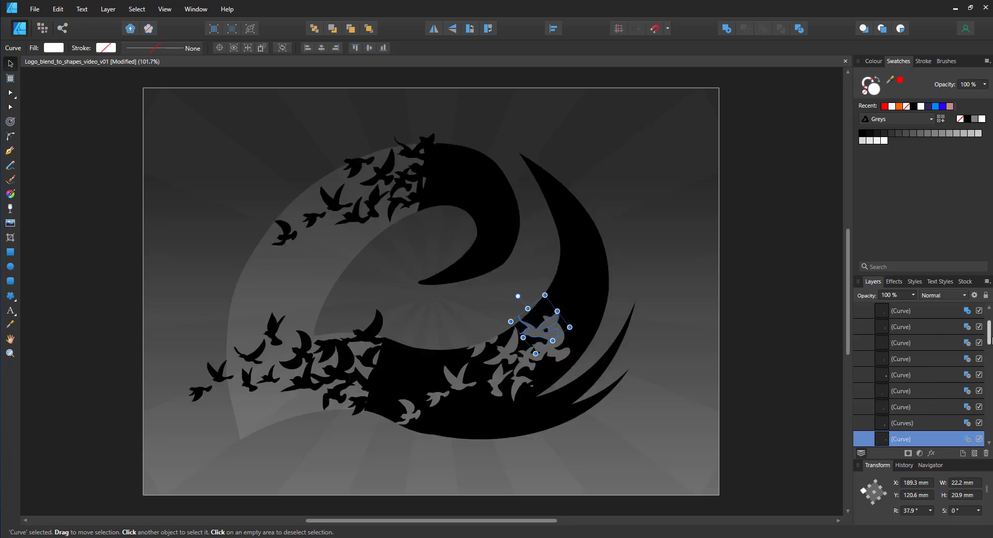
Change the remaining copied birds at the start of the compound to Subtract.
scroll(977, 341, up, 2)
click(966, 358)
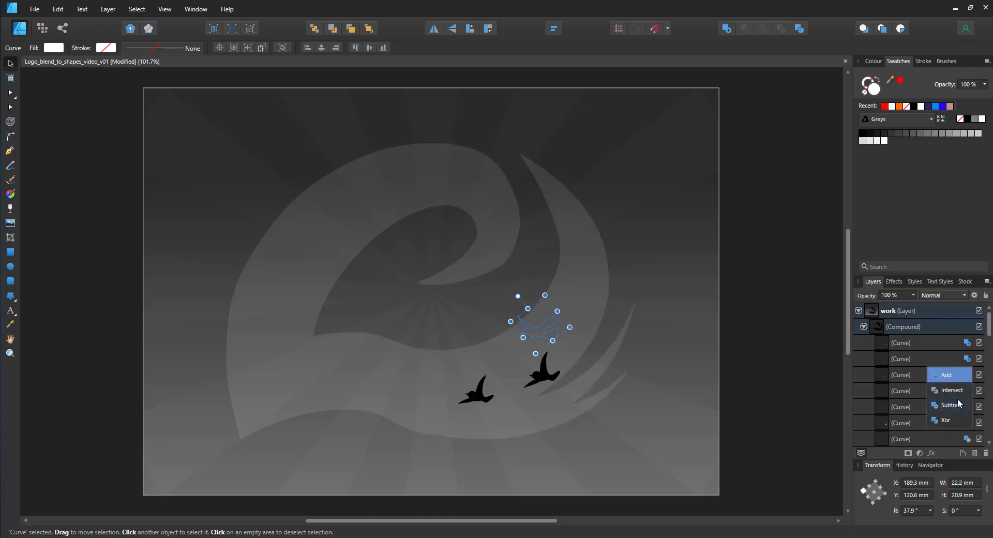
click(968, 375)
click(966, 343)
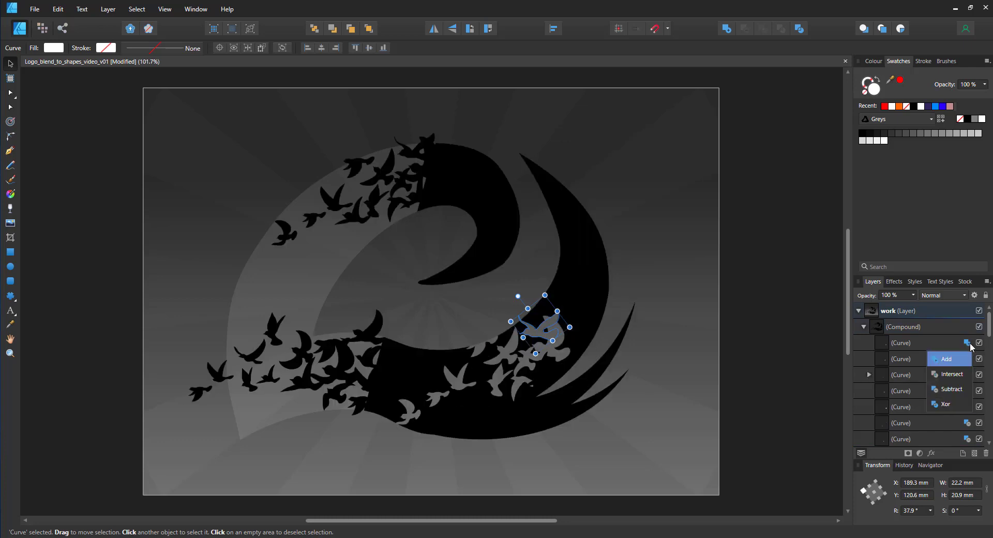
click(945, 388)
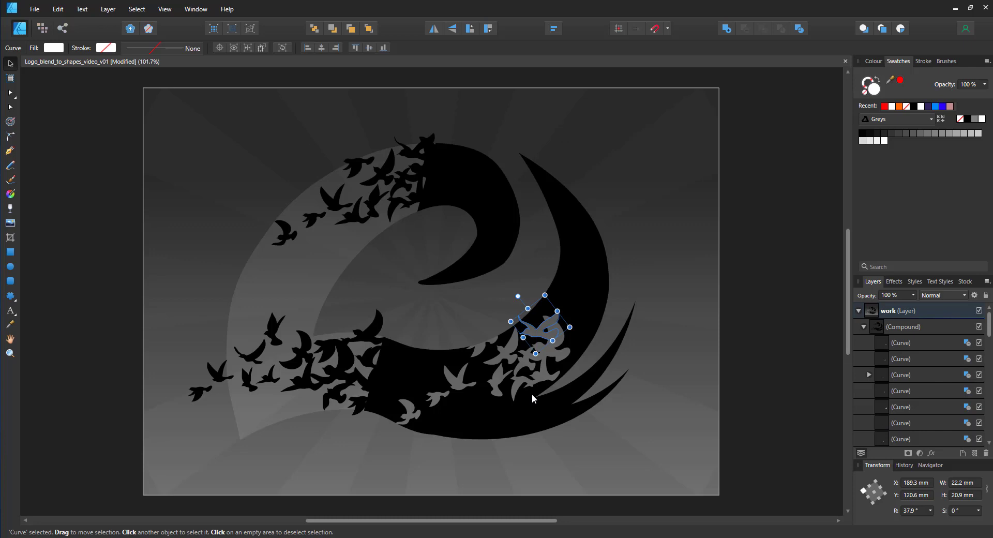
Move two subtracted birds onto the upper swoosh beside its bird cluster and one to the edge where the lower cluster meets the body.
click(414, 414)
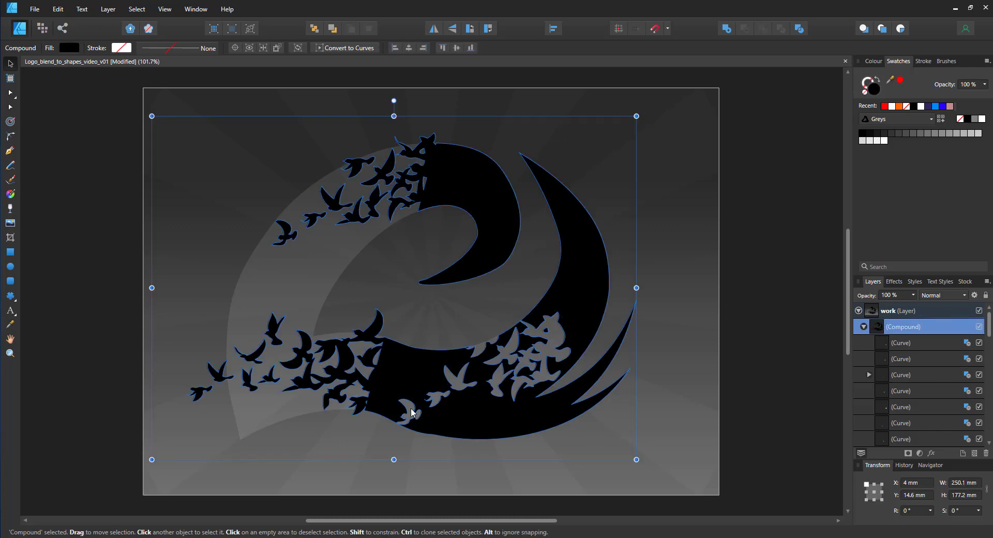
click(411, 413)
click(874, 344)
drag(544, 377, 438, 169)
click(534, 337)
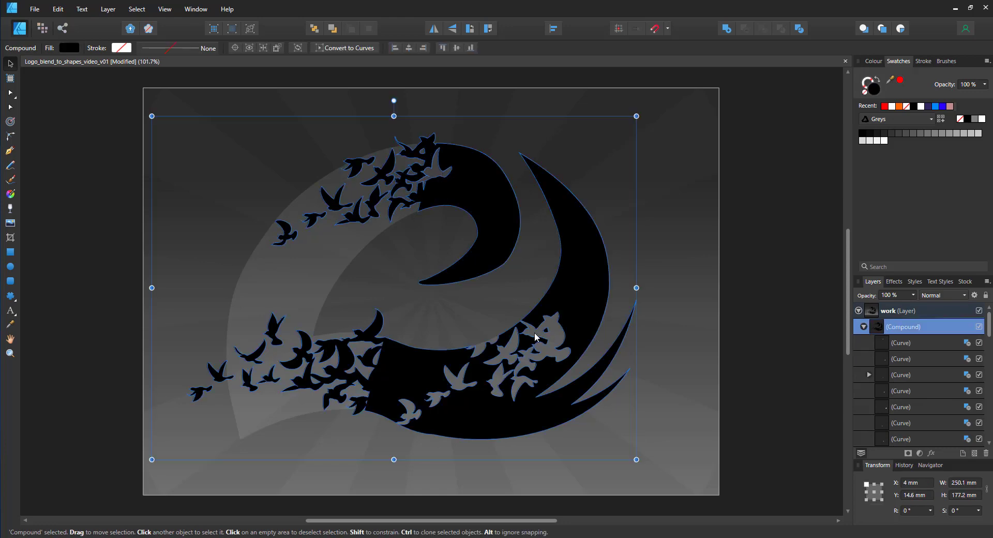
drag(534, 334, 379, 363)
alt+click(414, 414)
drag(415, 414, 456, 155)
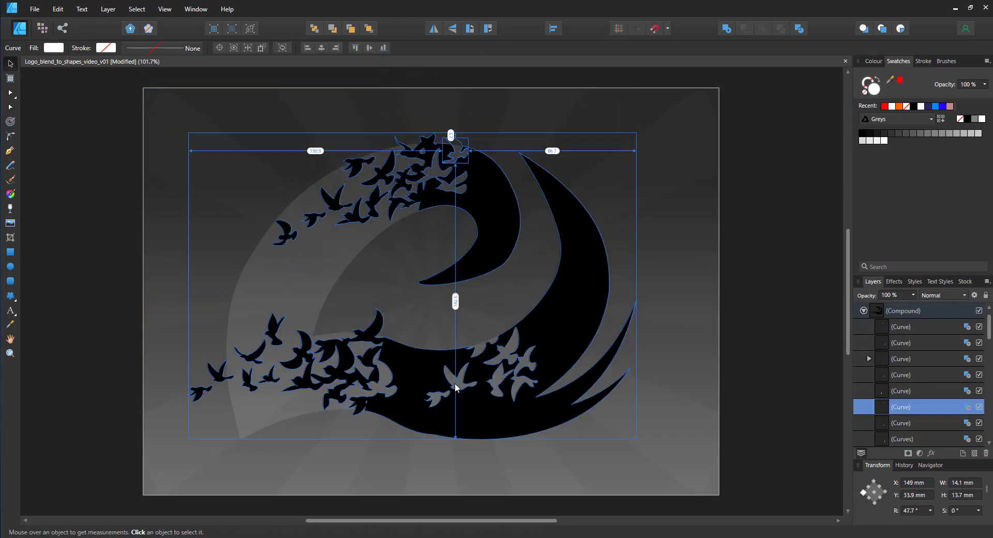
Move two more subtracted birds from the lower body to the outer curve of the upper swoosh.
ctrl+click(455, 387)
drag(455, 387, 483, 184)
click(485, 354)
ctrl+click(485, 354)
drag(485, 354, 505, 202)
Rearrange three subtracted birds, placing two where the lower body meets its cluster and one on the upper swoosh's outer curve.
click(518, 349)
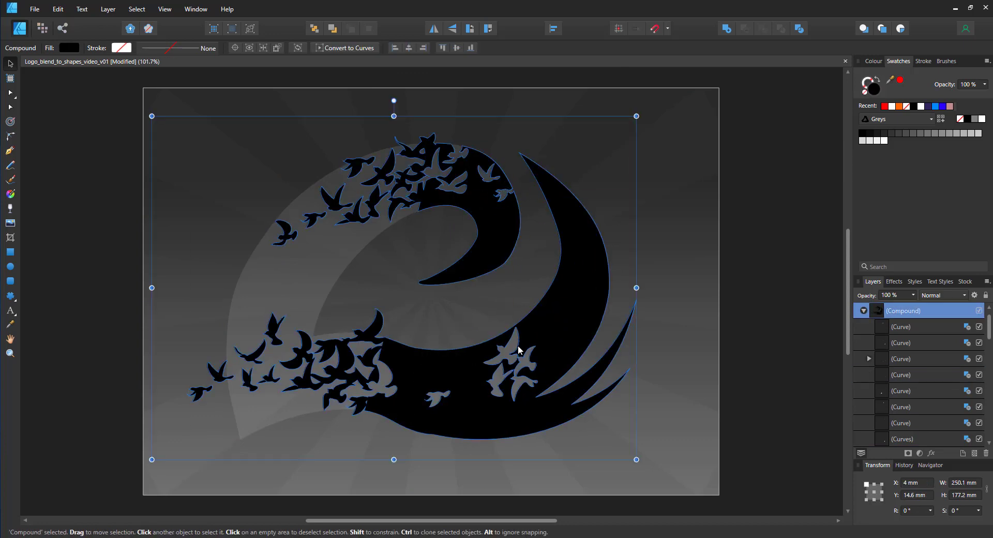
ctrl+click(437, 398)
drag(437, 398, 434, 368)
drag(523, 384, 404, 375)
drag(533, 369, 502, 211)
drag(505, 177, 498, 190)
Place three small subtracted birds near the upper tip of the outer arc, using copies and adjusting their size and rotation.
click(521, 337)
ctrl+click(510, 347)
drag(509, 347, 550, 178)
drag(558, 158, 548, 166)
drag(541, 153, 555, 199)
mouse_move(555, 199)
ctrl+mouse_down()
mouse_move(461, 377)
mouse_move(546, 164)
ctrl+mouse_up()
click(409, 376)
click(431, 365)
ctrl+drag(431, 365, 581, 203)
drag(587, 185, 581, 198)
Adjust the small cutout on the upper swoosh and place a subtracted bird, about 15.6 mm wide and rotated about 36°, on the lower body's bottom-left edge.
click(506, 195)
ctrl+click(503, 195)
mouse_move(503, 195)
mouse_down()
mouse_move(477, 157)
mouse_move(506, 189)
mouse_move(509, 180)
mouse_up()
drag(505, 197, 545, 216)
mouse_move(538, 209)
mouse_down()
mouse_move(531, 201)
mouse_move(382, 407)
mouse_up()
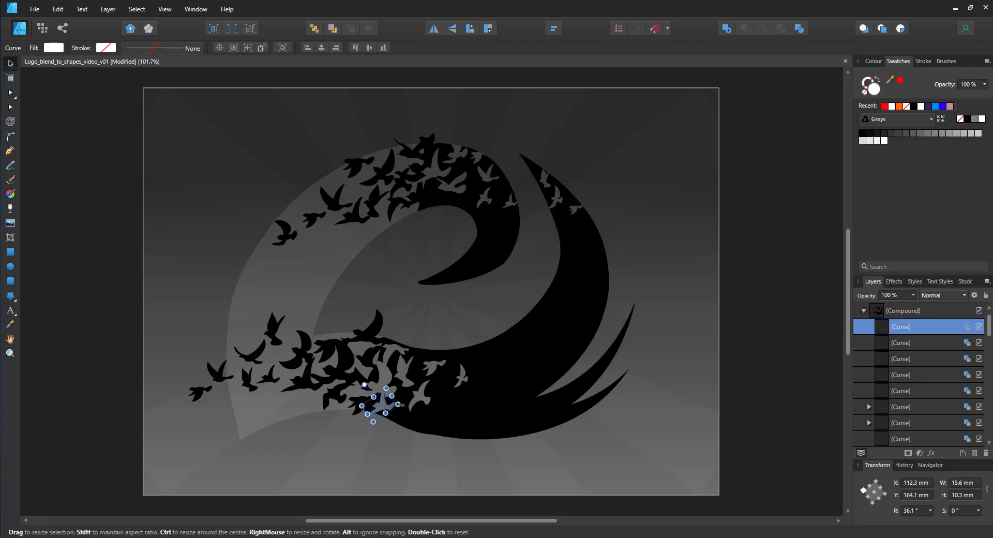
click(459, 377)
key(ctrl+d)
Copy a bird from the upper cluster to the tip of the inner hook, about 12.2 mm wide and rotated 35°.
double_click(342, 204)
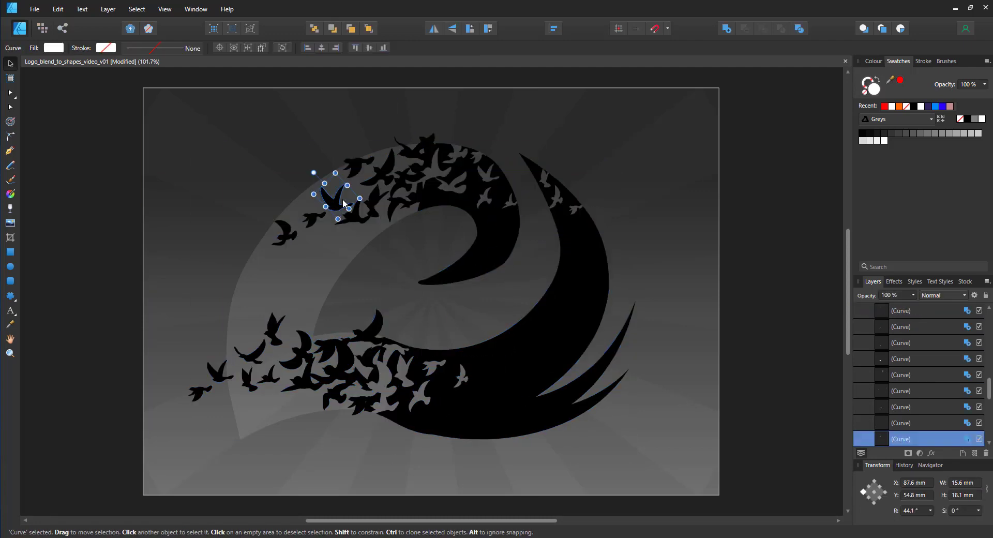
mouse_move(343, 197)
ctrl+mouse_down()
mouse_move(433, 259)
mouse_move(409, 235)
ctrl+mouse_up()
drag(409, 255, 414, 277)
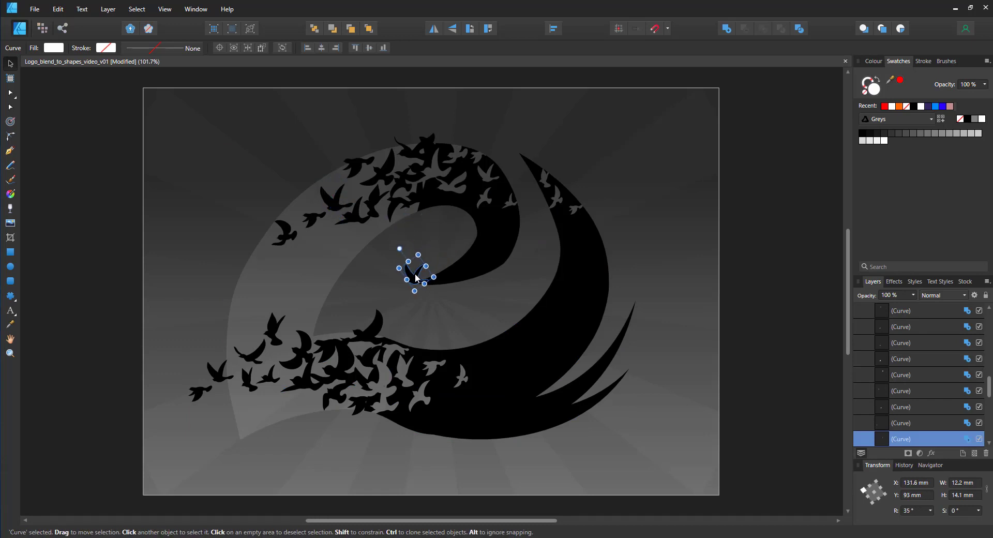
click(688, 287)
Copy birds from the upper cluster to the lower body's top edge, the lower cluster's far left end, and just below that cluster.
click(351, 222)
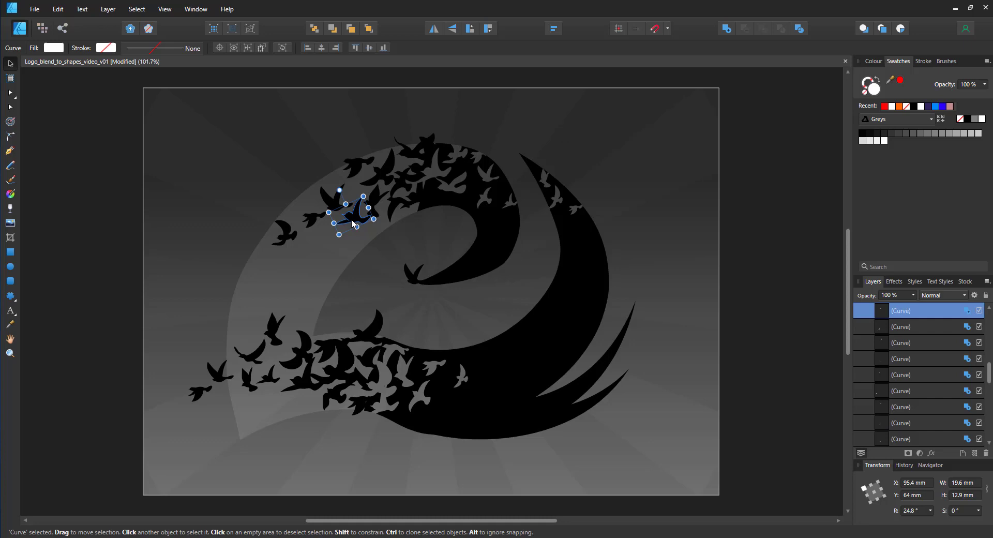
mouse_move(358, 217)
ctrl+mouse_down()
mouse_move(541, 207)
mouse_move(554, 221)
mouse_move(675, 222)
mouse_move(687, 205)
mouse_move(427, 352)
ctrl+mouse_up()
mouse_move(435, 347)
ctrl+shift+mouse_down()
mouse_move(292, 482)
mouse_move(160, 384)
mouse_move(237, 408)
mouse_move(177, 403)
ctrl+shift+mouse_up()
click(376, 170)
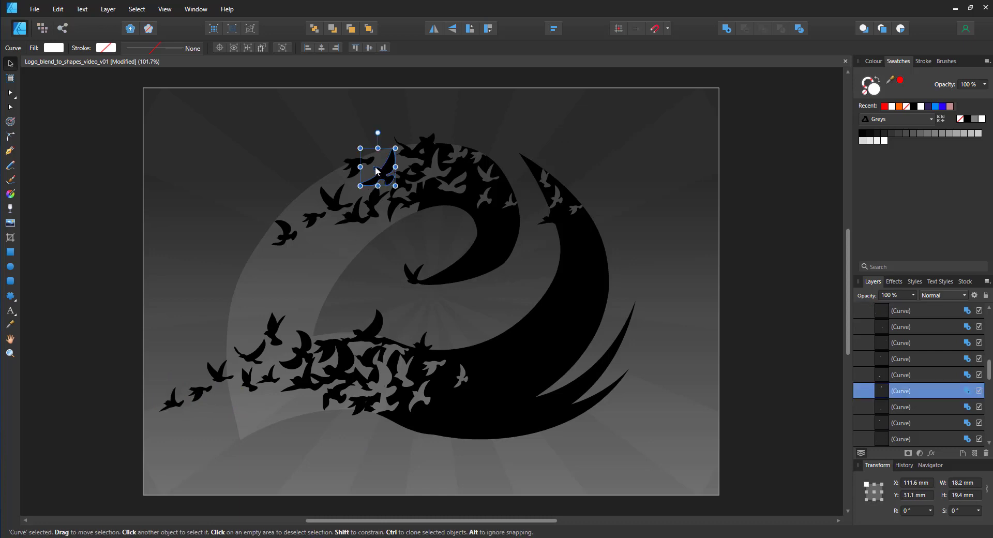
drag(378, 133, 275, 387)
Set the opacity of the faint guide swoosh behind the compound to 0%.
click(263, 316)
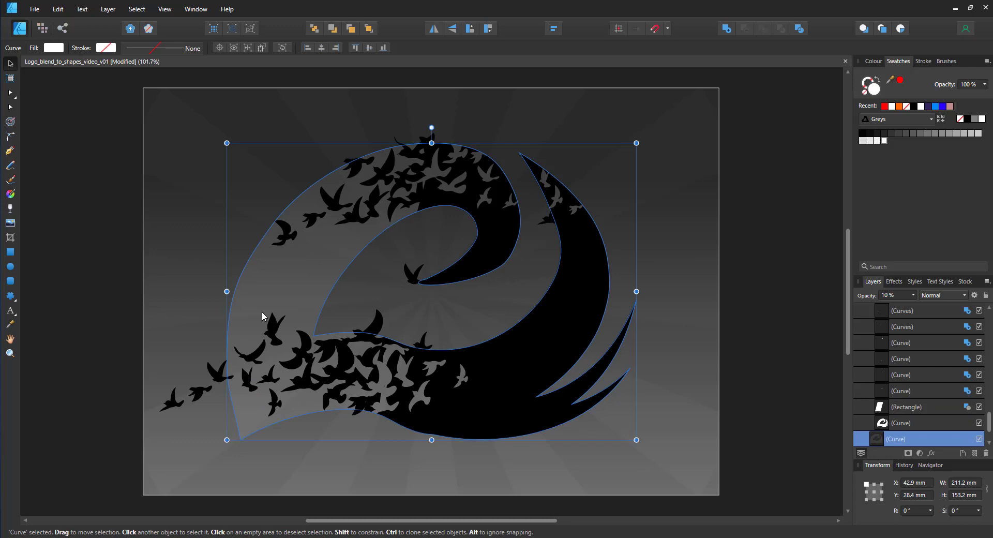
key(0)
click(892, 294)
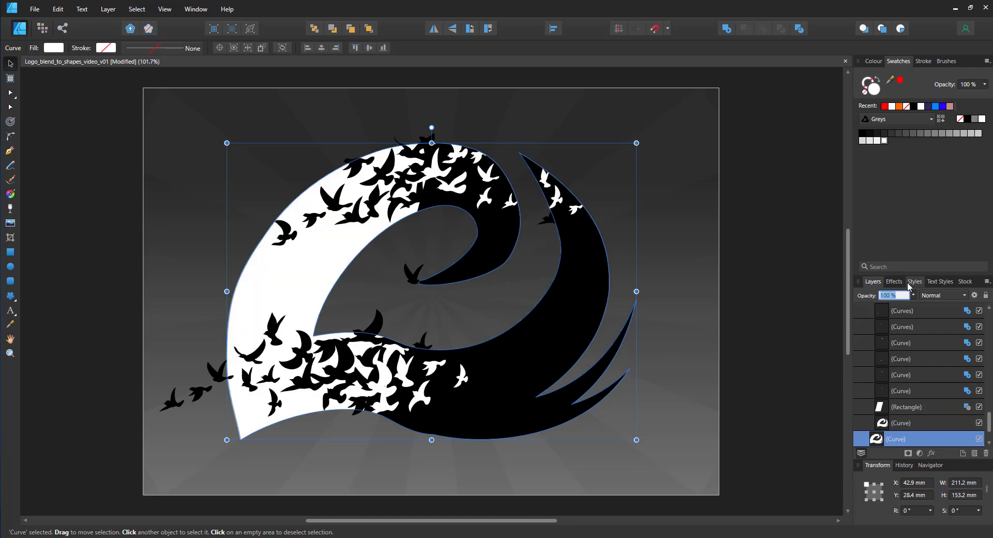
key(Return)
click(765, 270)
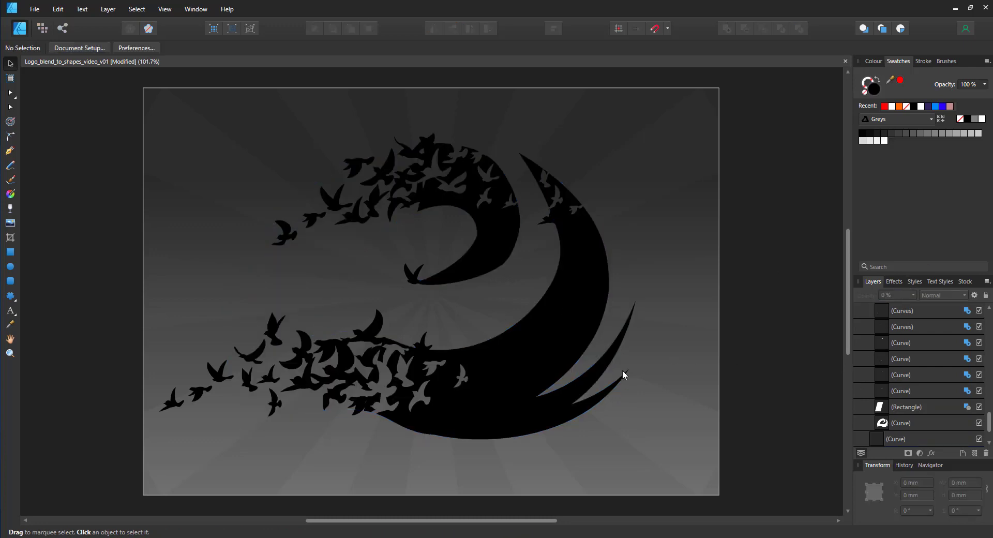
Select the whole compound and fill it with the bright blue recent colour.
click(935, 311)
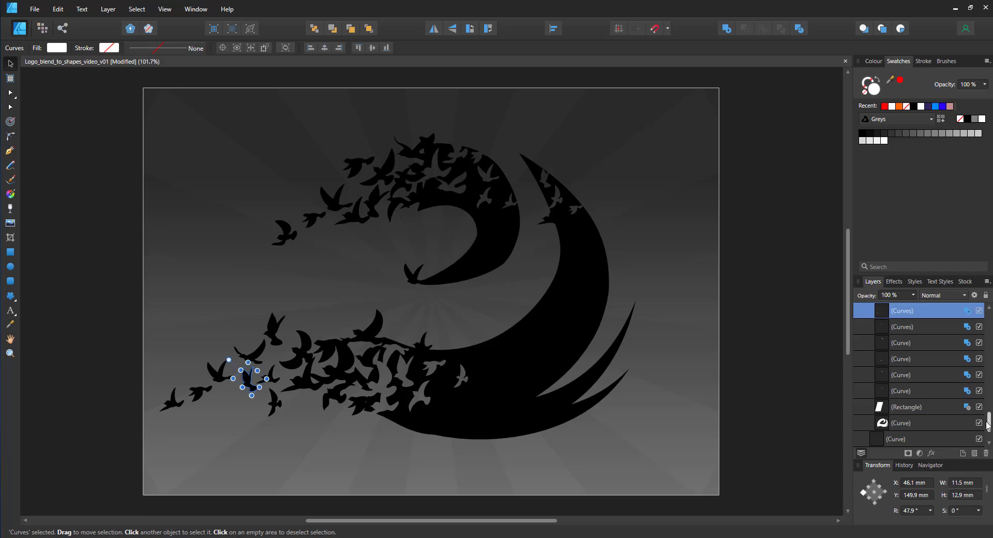
drag(989, 424, 988, 318)
click(930, 327)
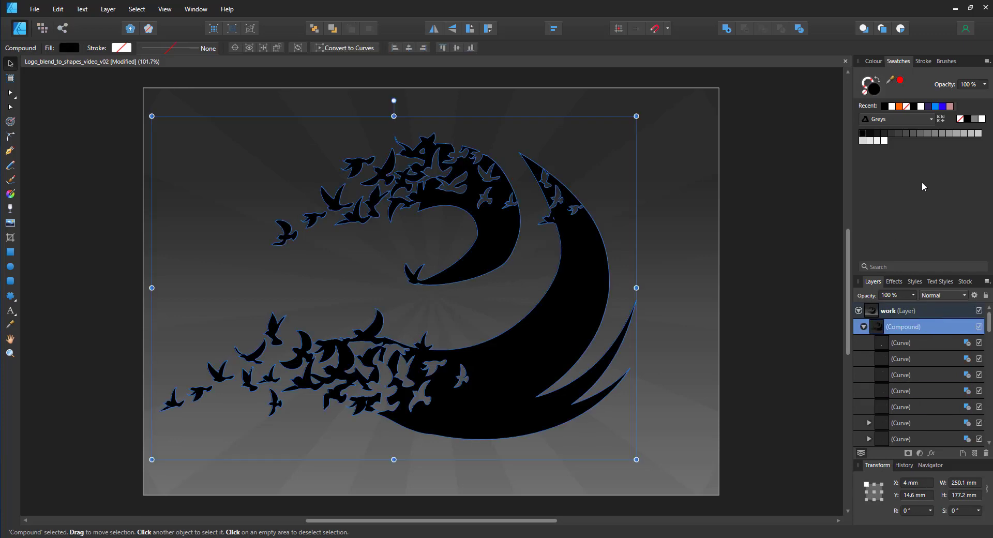
click(937, 106)
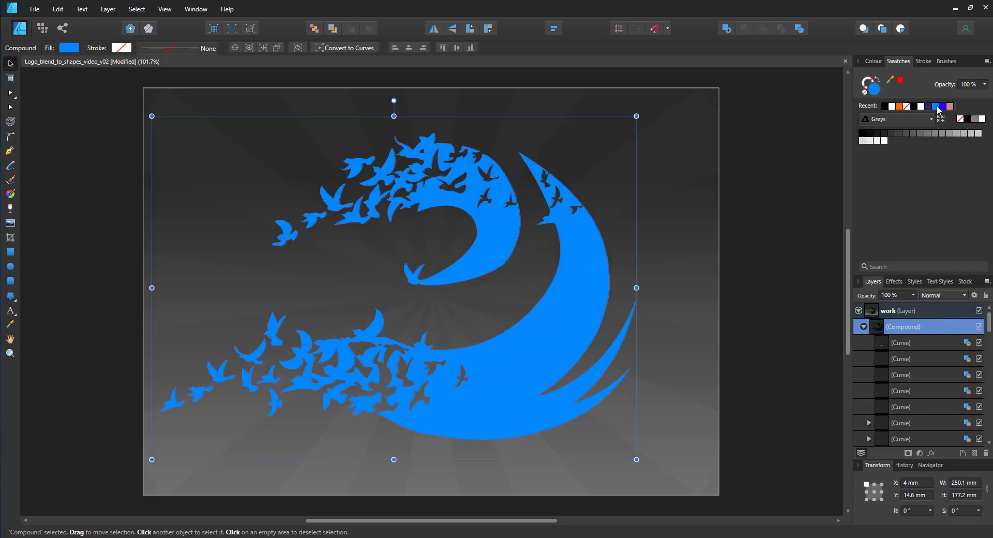
Apply a diagonal linear gradient fill to the compound, from blue at the lower right to white at the upper-left birds.
click(10, 194)
drag(525, 362, 343, 212)
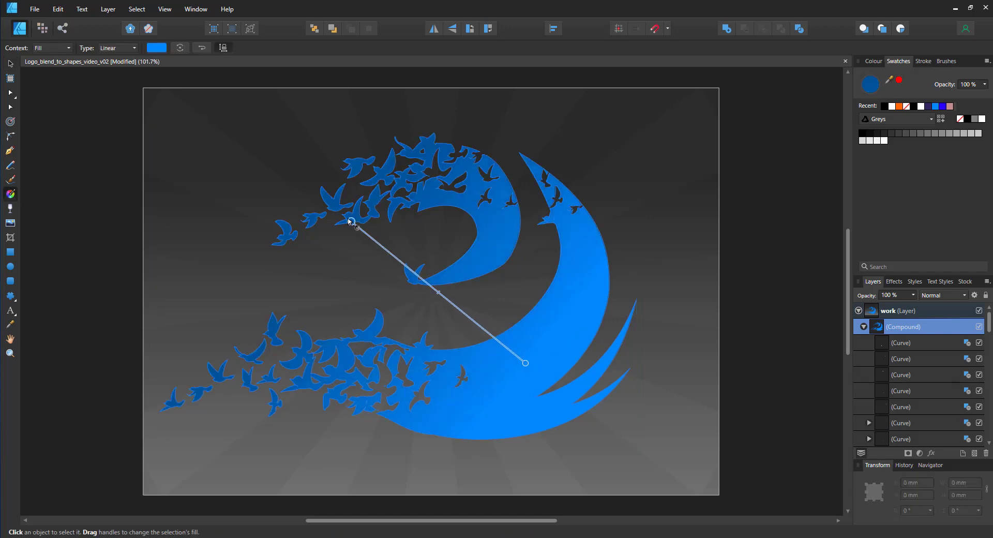
click(921, 107)
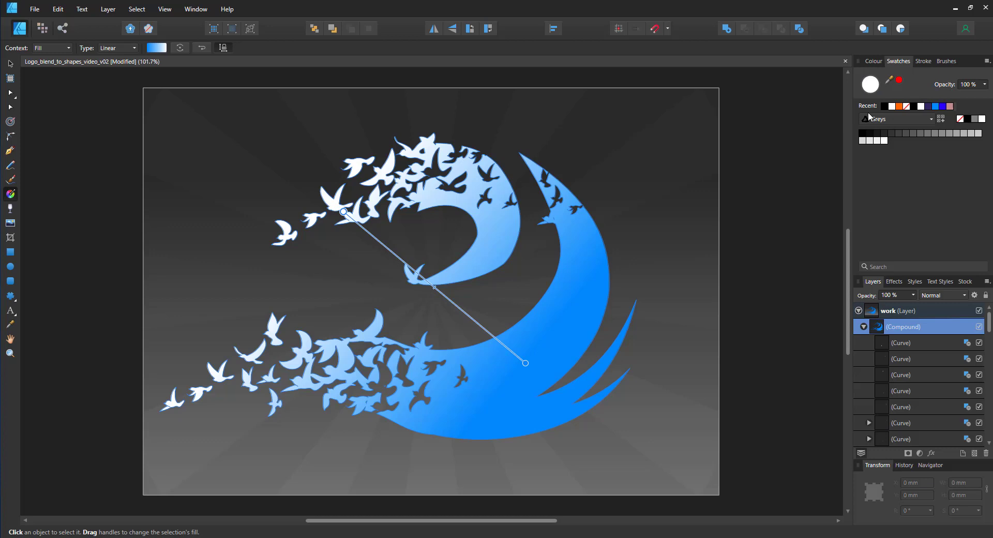
drag(526, 362, 562, 365)
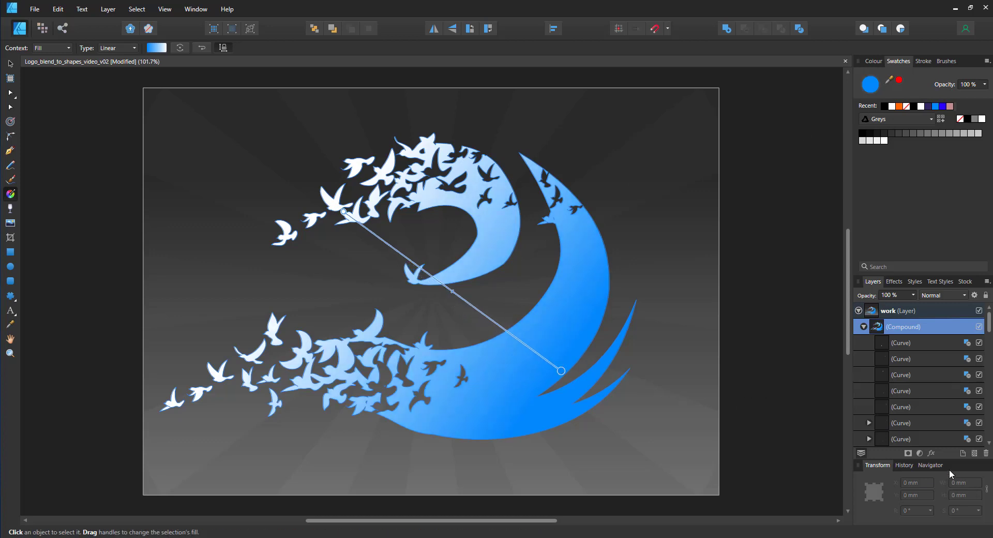
Add an Outer Shadow effect to the compound with a radius of 10.9 px and an offset of 30.7 px.
click(932, 453)
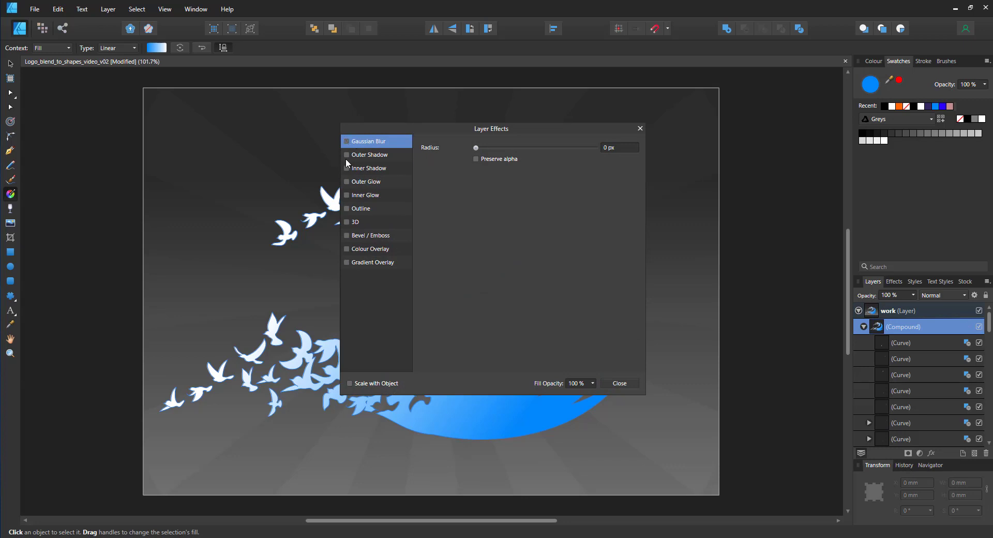
click(368, 154)
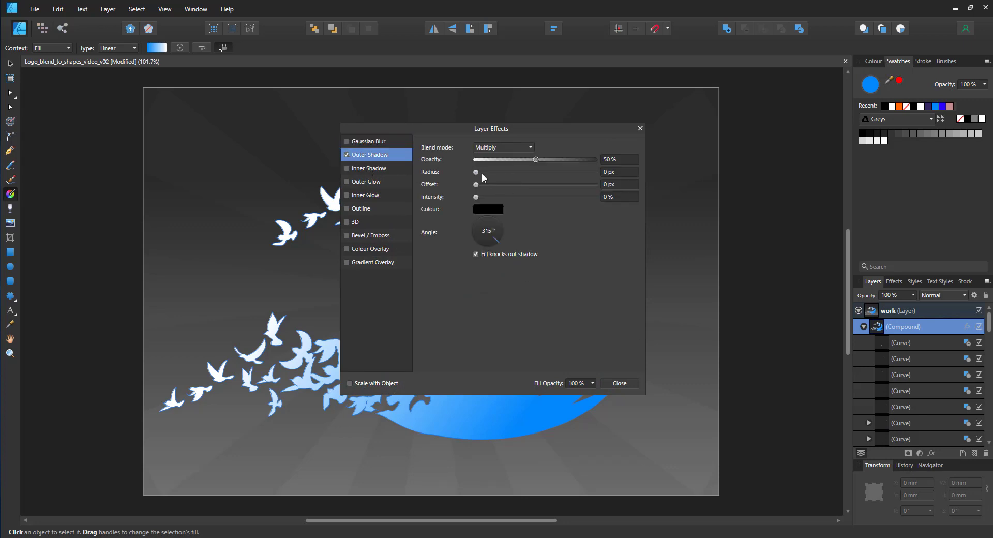
drag(482, 178, 556, 190)
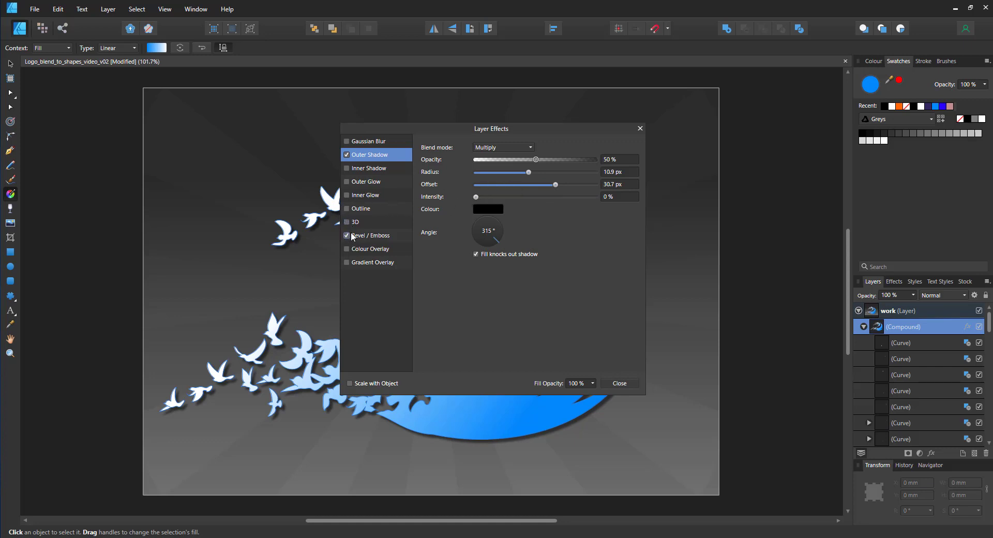
Enable the Bevel / Emboss effect on the compound and set its type to Inner.
click(368, 238)
click(490, 147)
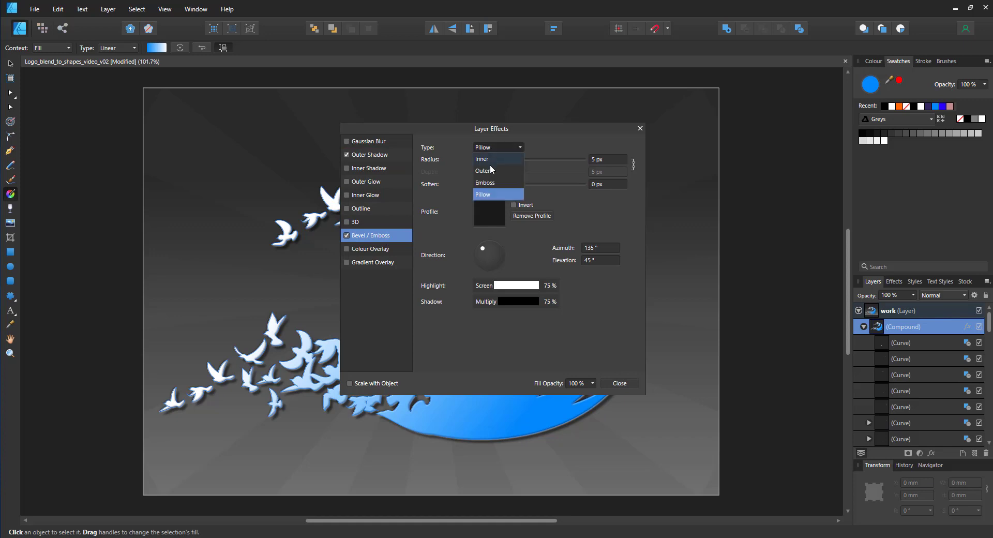
click(501, 165)
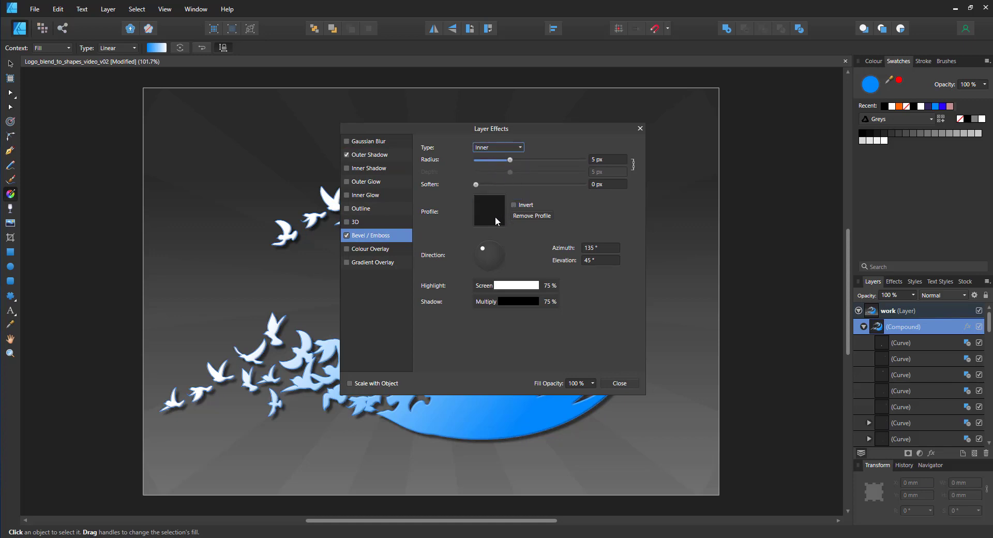
Set the compound's inner bevel radius to 13 px and close the layer effects.
mouse_move(512, 161)
mouse_down()
mouse_move(534, 167)
mouse_move(526, 166)
mouse_up()
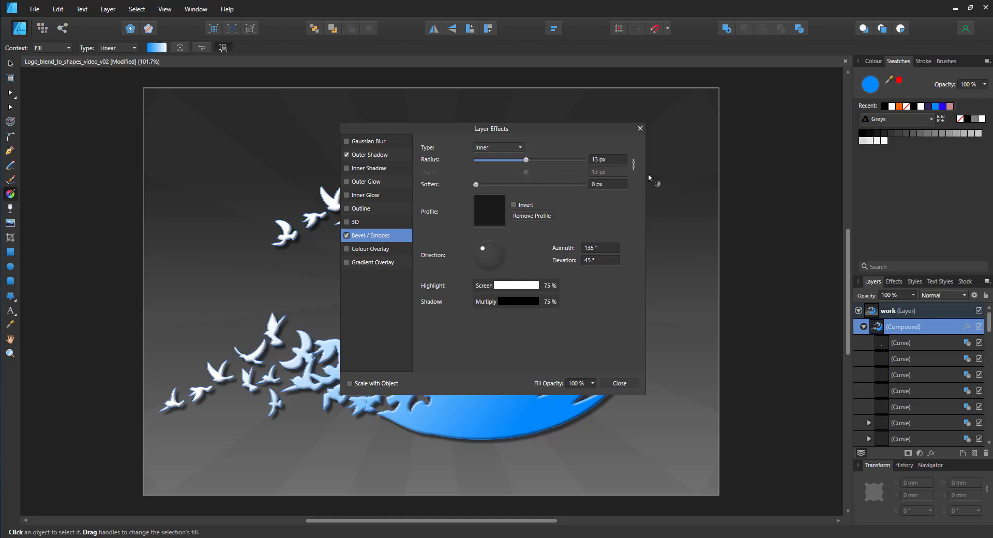
click(640, 129)
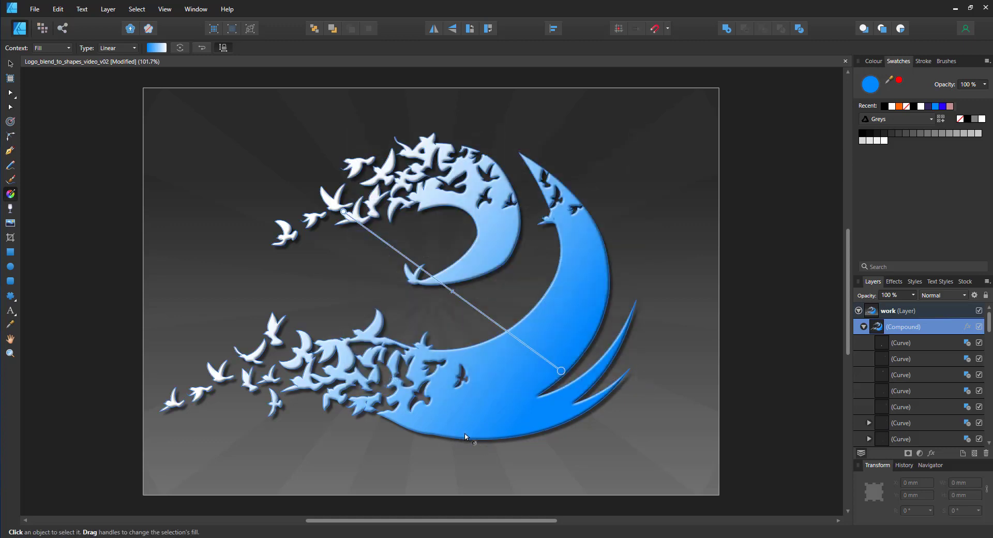
Delete the surplus node on the lower edge of the swoosh's base curve with the Node tool.
key(a)
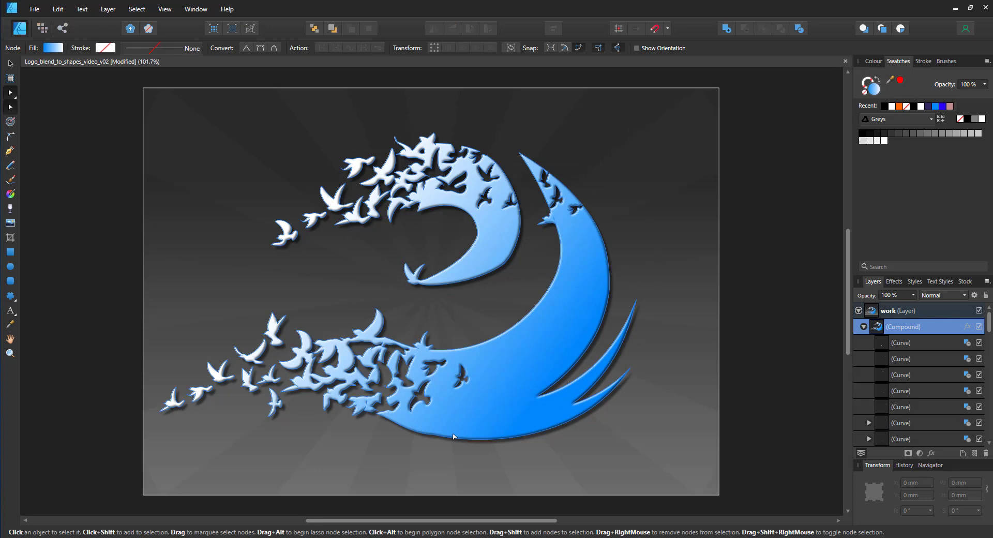
click(454, 436)
click(433, 435)
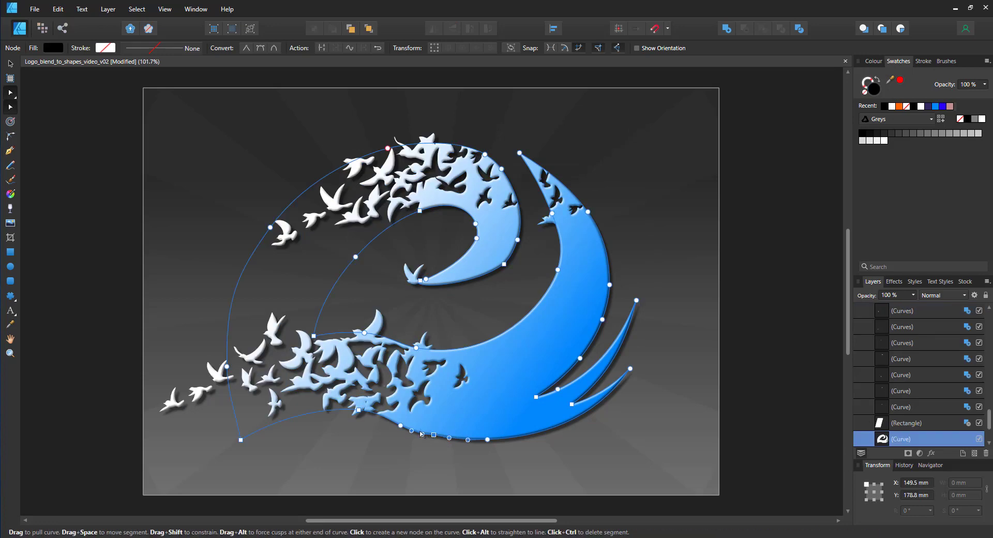
key(Delete)
click(400, 425)
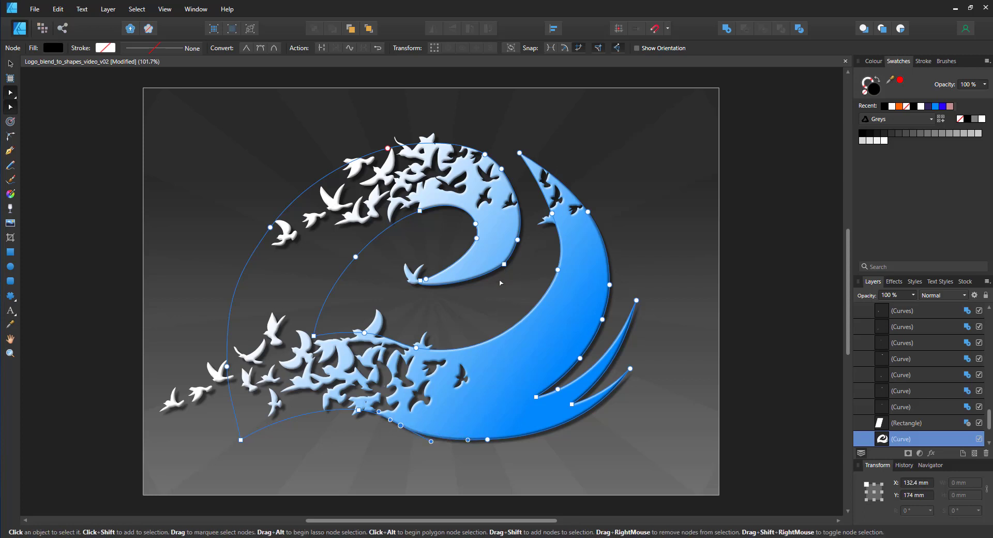
Delete the node on the hook's lower outer edge and adjust the neighbouring node's handle to round out the curve.
key(Delete)
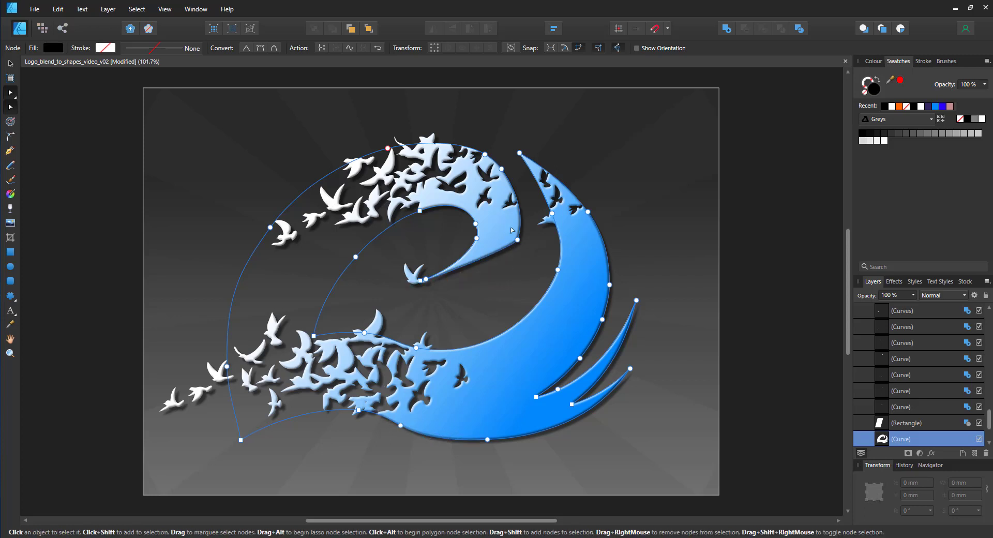
click(517, 239)
drag(506, 275, 502, 288)
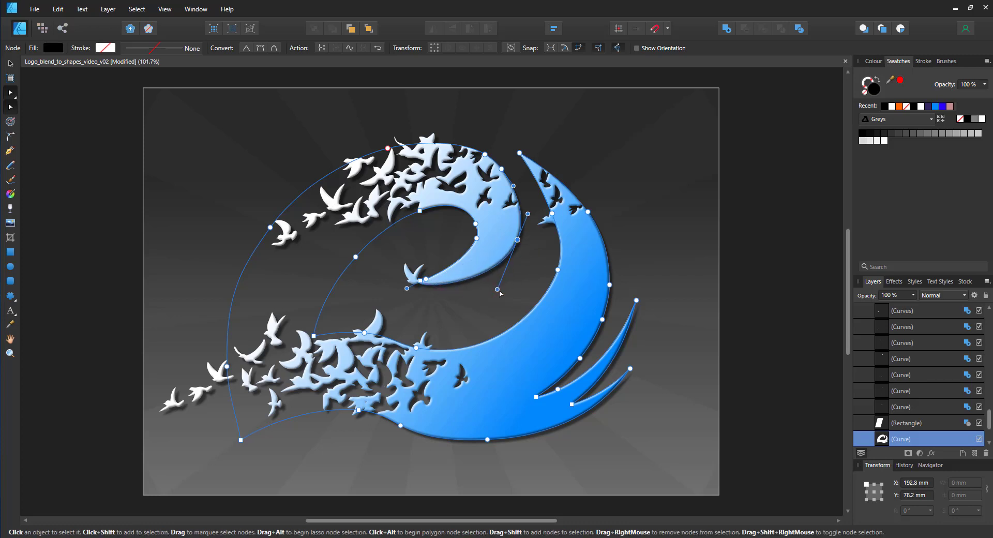
click(502, 169)
Shrink the outermost lower-left bird to about 11.8 mm wide and copy a small cut-out bird into the swoosh's lower body.
click(177, 404)
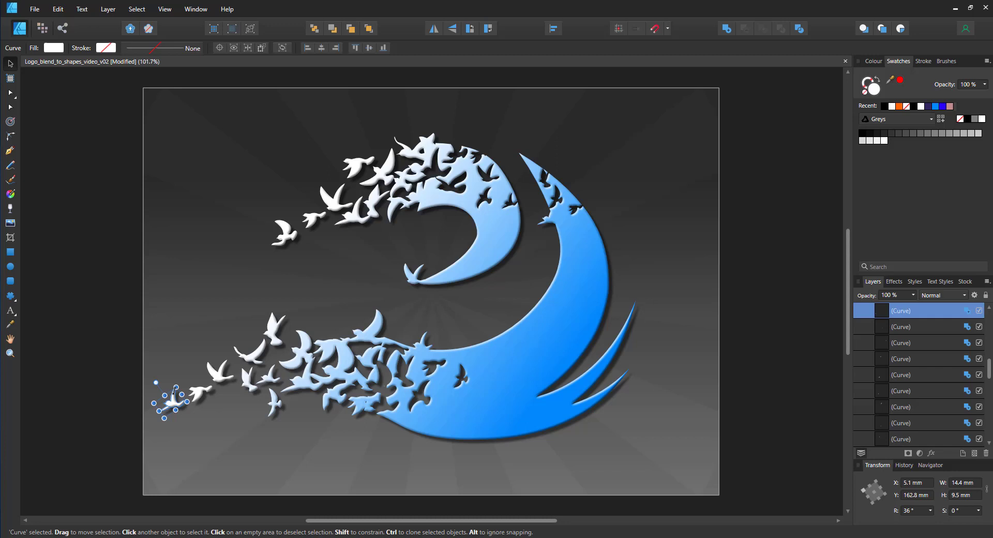
drag(175, 387, 175, 389)
key(alt)
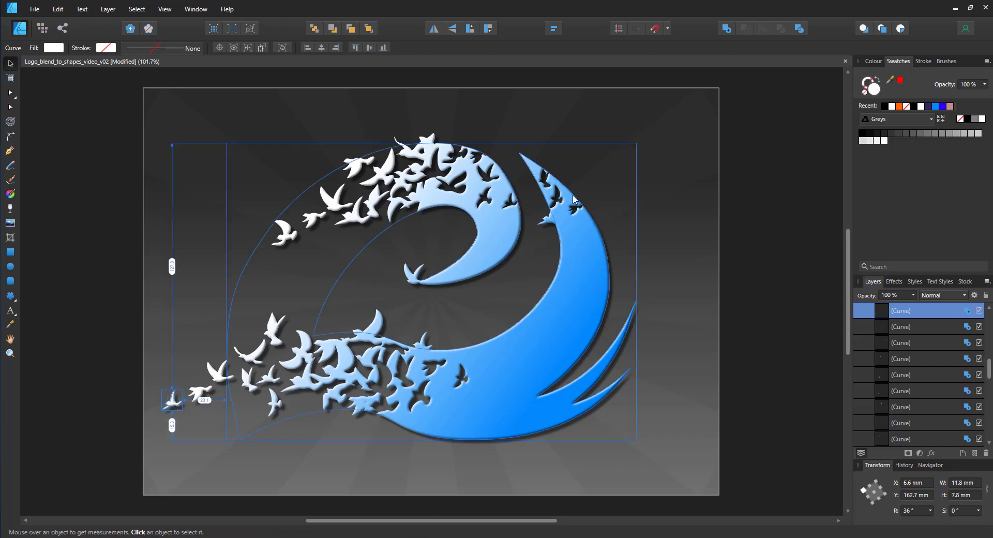
click(486, 362)
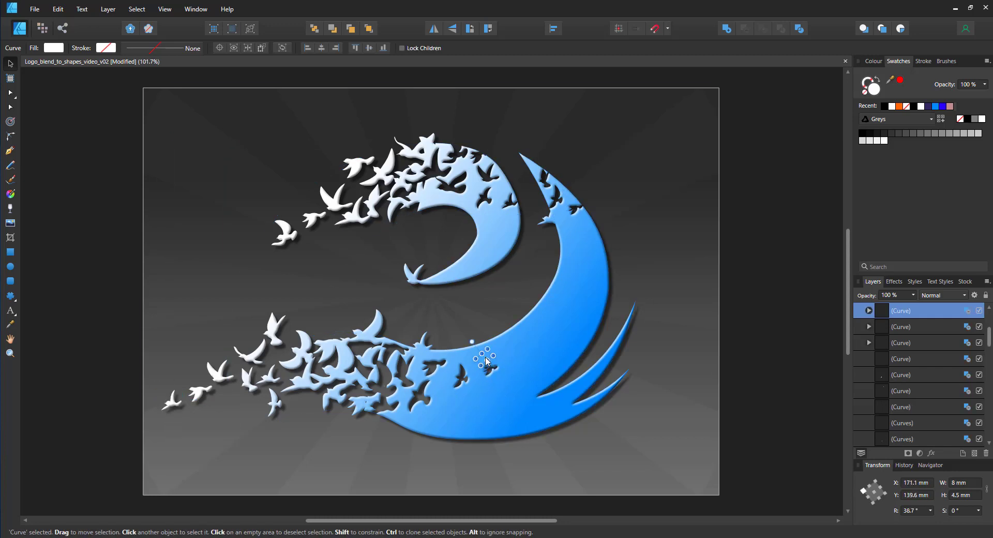
click(758, 320)
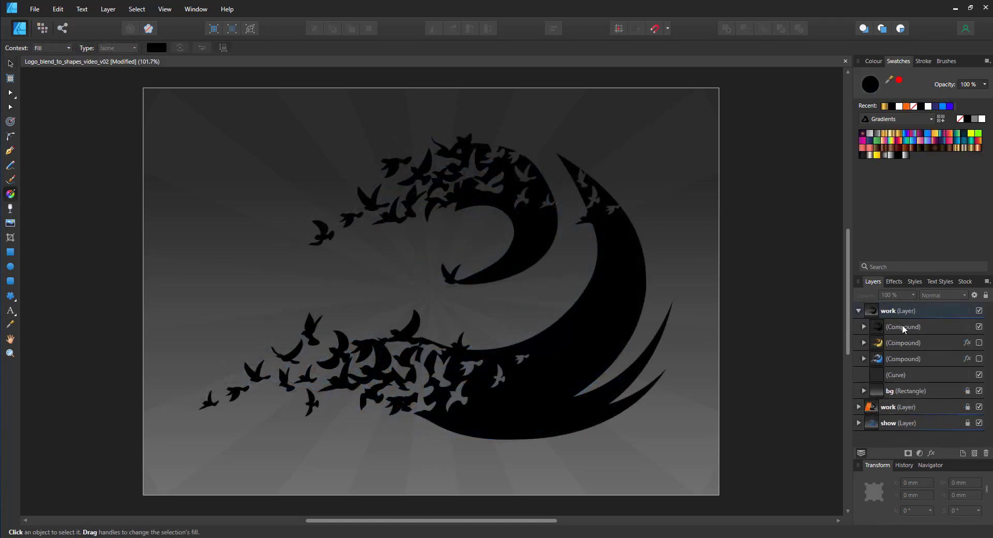
Export the black compound as SVG with the export area set to Selection Only.
click(902, 326)
click(35, 9)
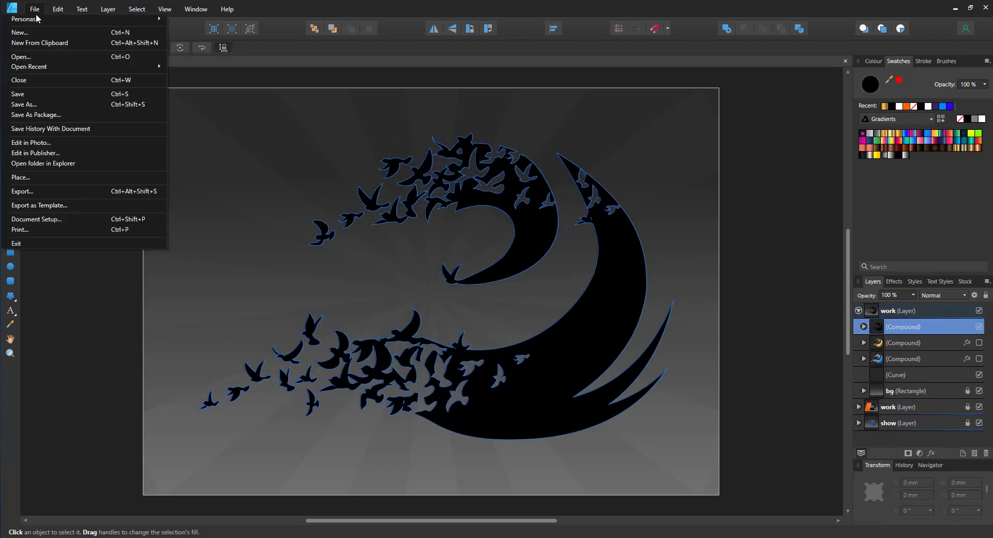
click(39, 190)
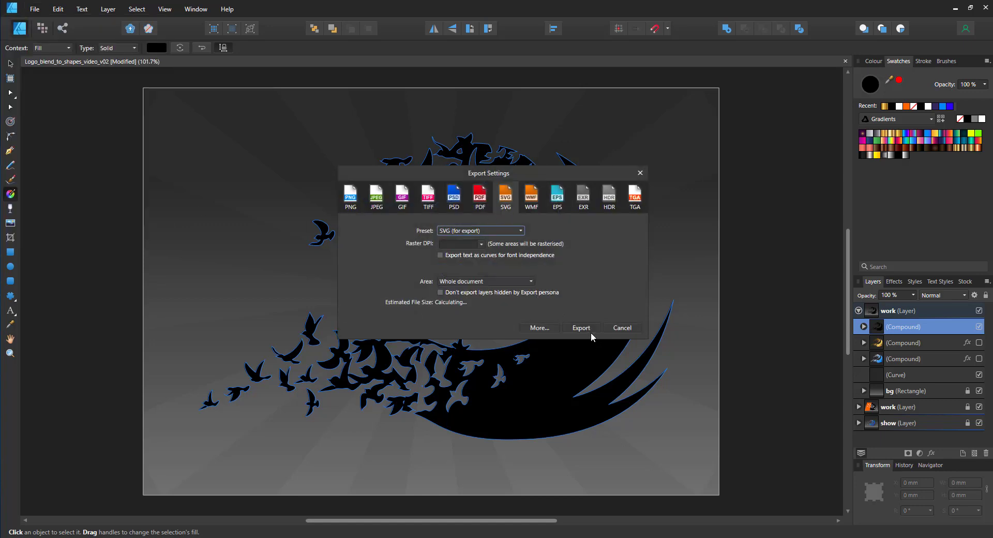
click(511, 282)
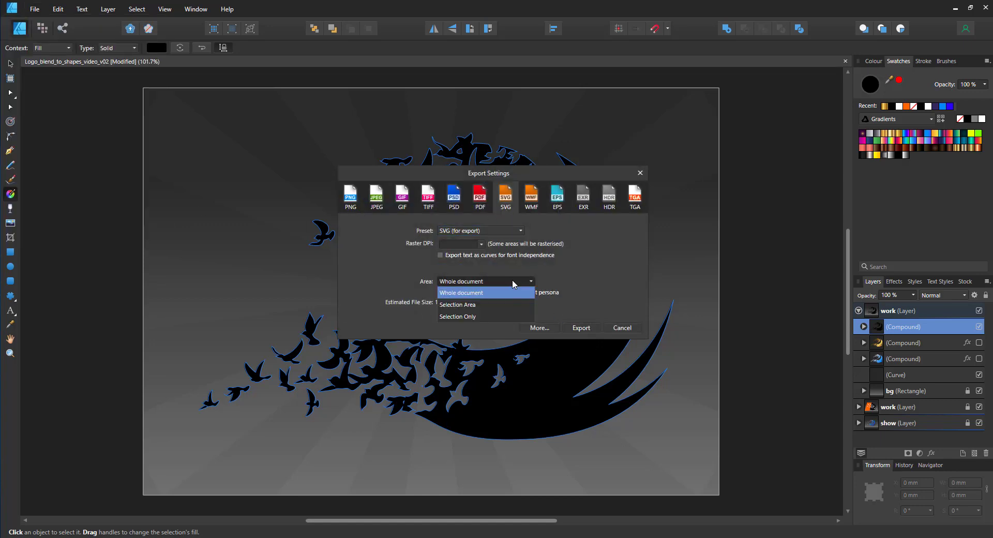
click(458, 317)
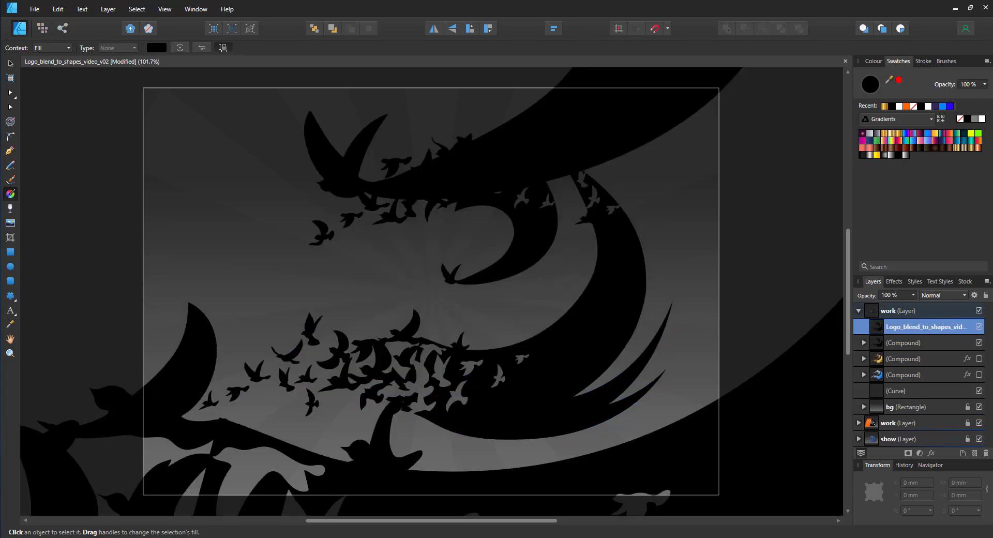
Scale the placed SVG proportionally to 25% from its centre and position it over the black compound.
key(v)
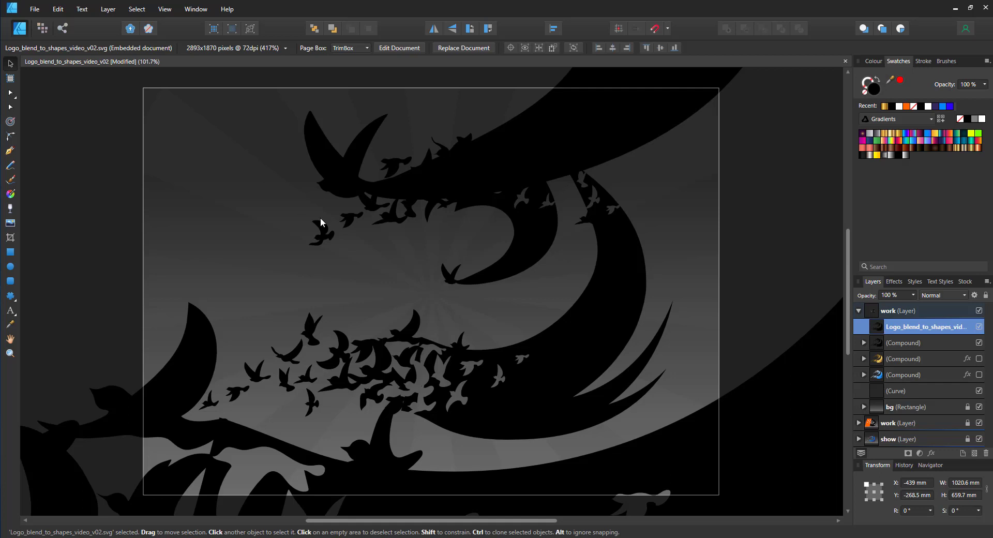
click(968, 483)
text(%)
click(878, 495)
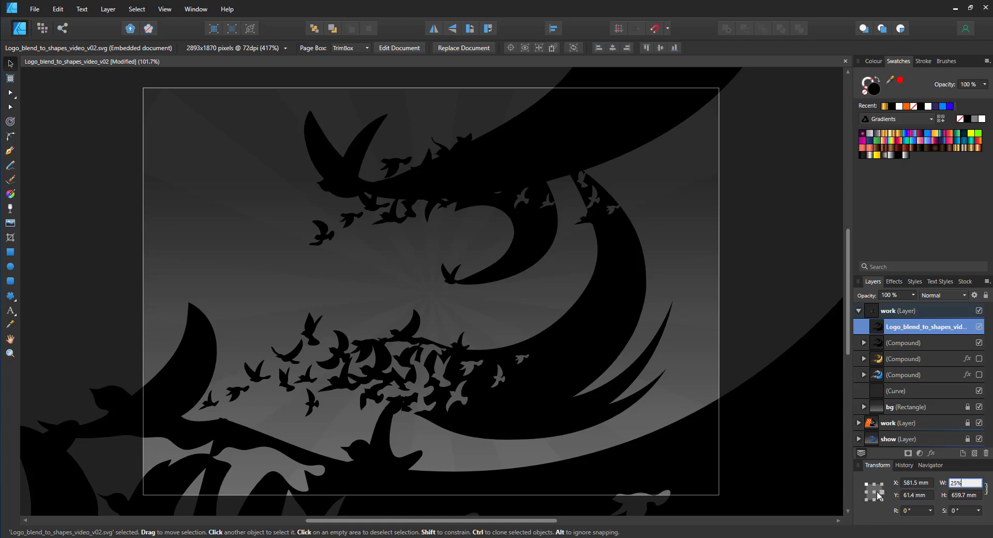
click(874, 492)
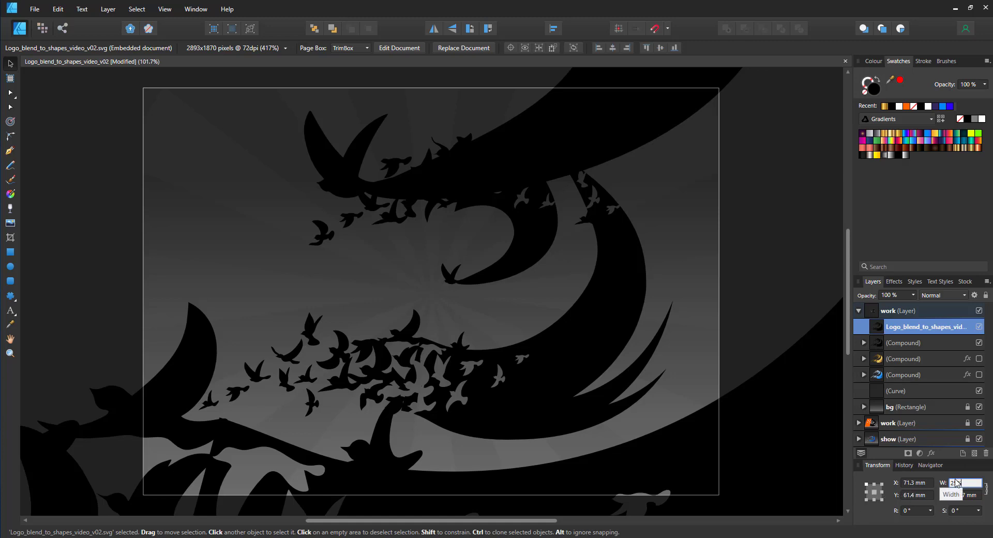
key(Return)
drag(471, 315, 595, 367)
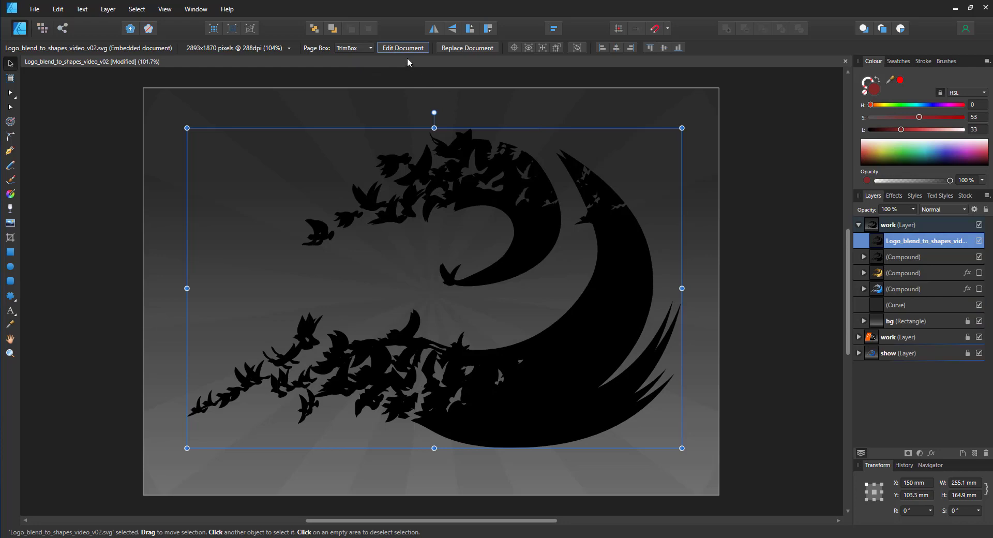
Open the embedded SVG for editing, group its artwork and fill the group with red.
click(405, 47)
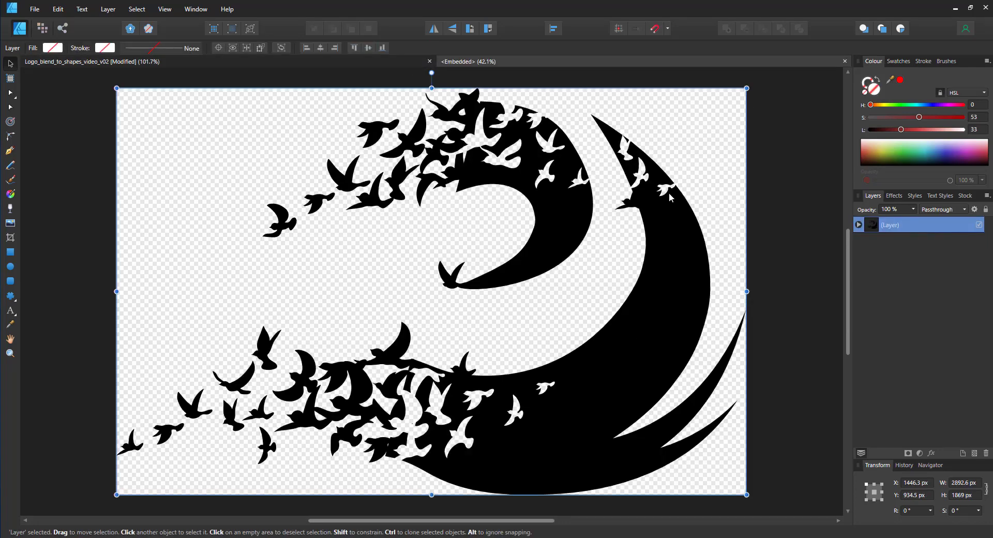
key(ctrl+g)
click(901, 82)
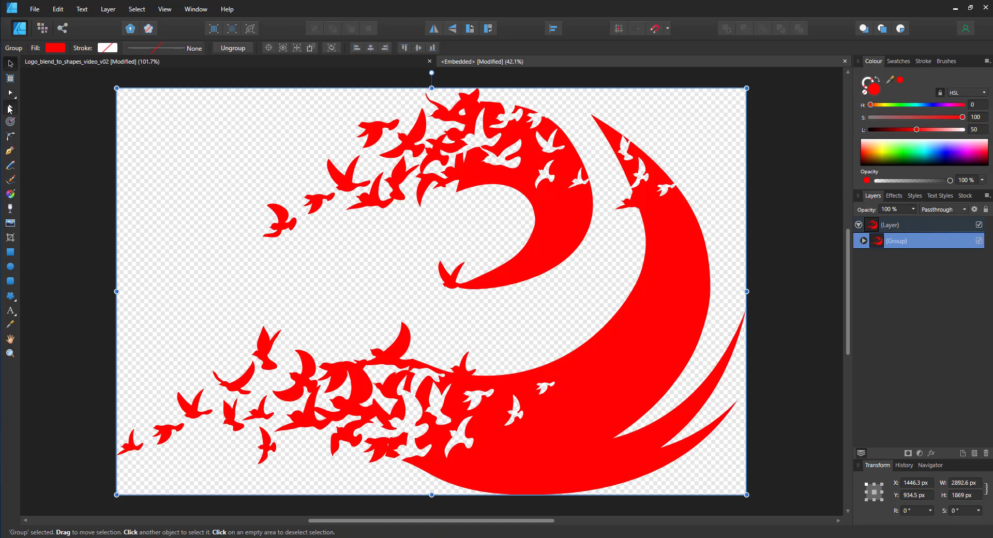
Examine the curves at the upper part of the red artwork with the Node tool.
click(9, 107)
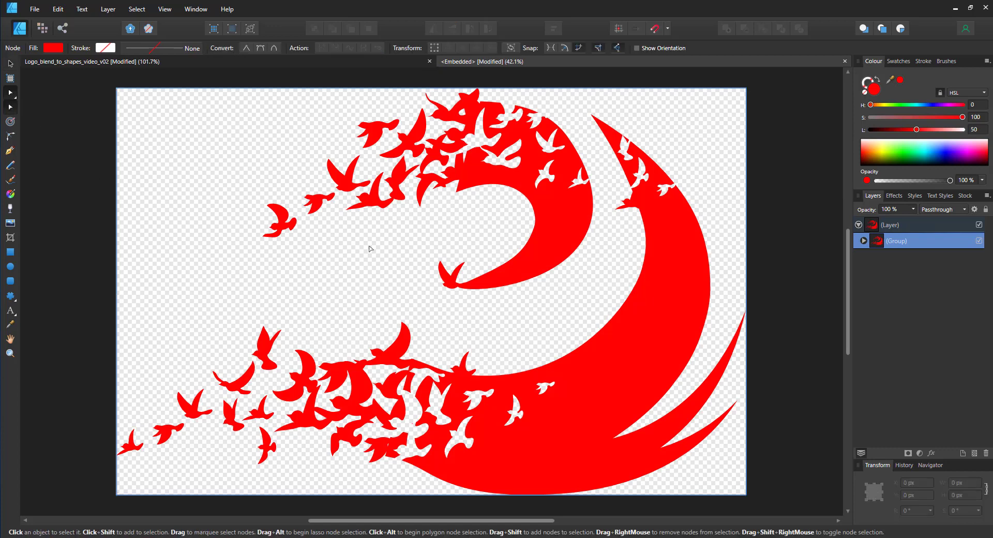
click(455, 190)
click(474, 188)
click(472, 188)
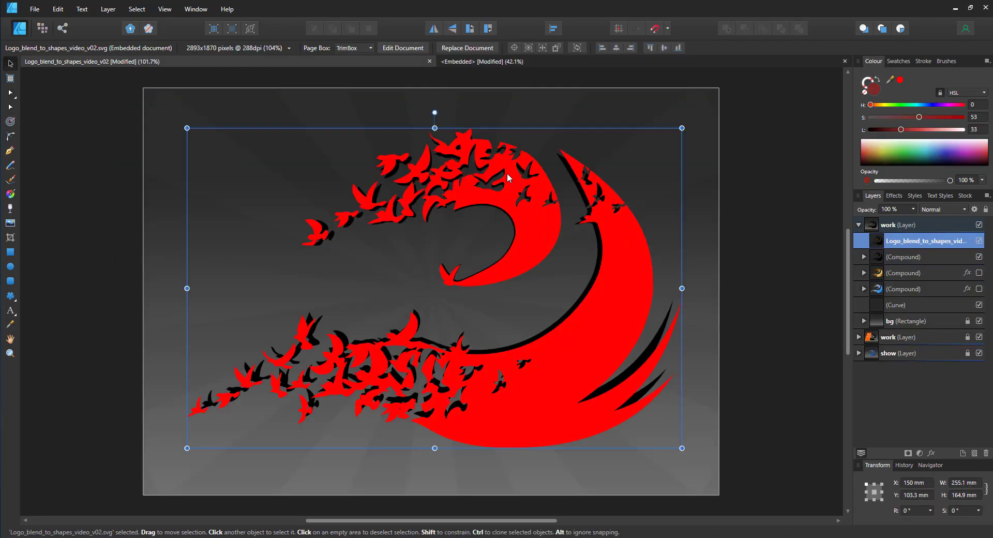
Paste the red group into the main logo document and set its width to 255.1 mm.
key(ctrl+v)
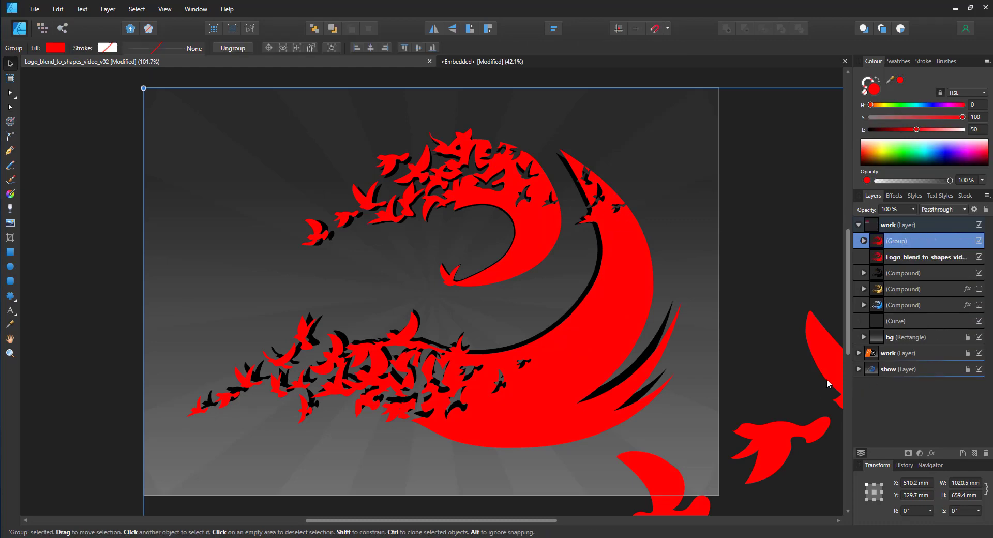
drag(828, 384, 440, 238)
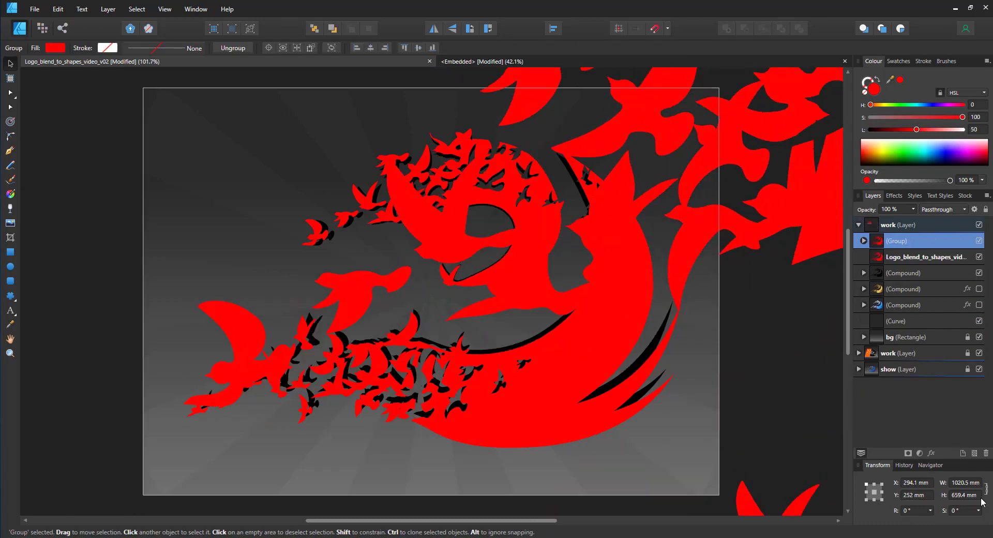
click(960, 487)
text(255.1)
key(Return)
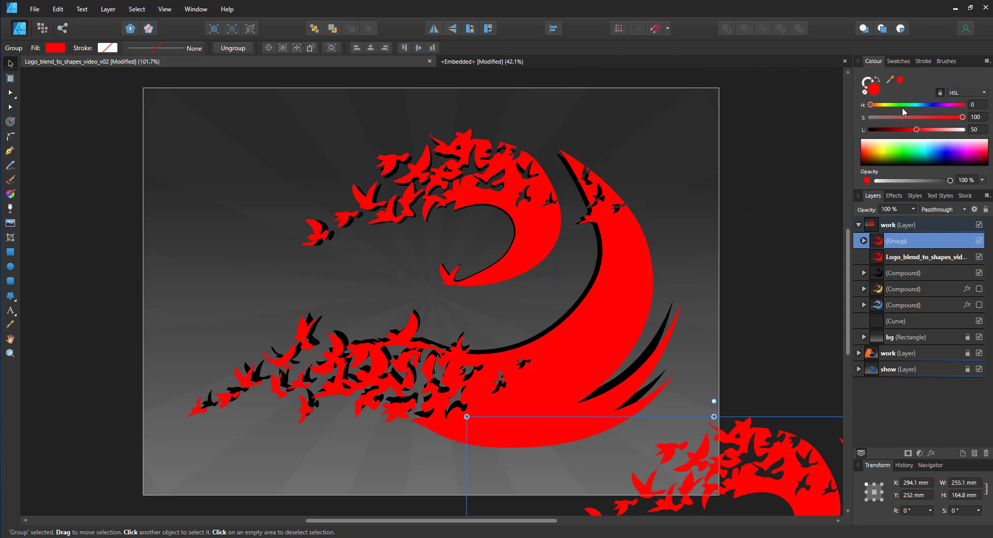
Move the pasted group over the red artwork and try green and light blue fills before settling on yellow.
click(908, 105)
drag(800, 449, 529, 165)
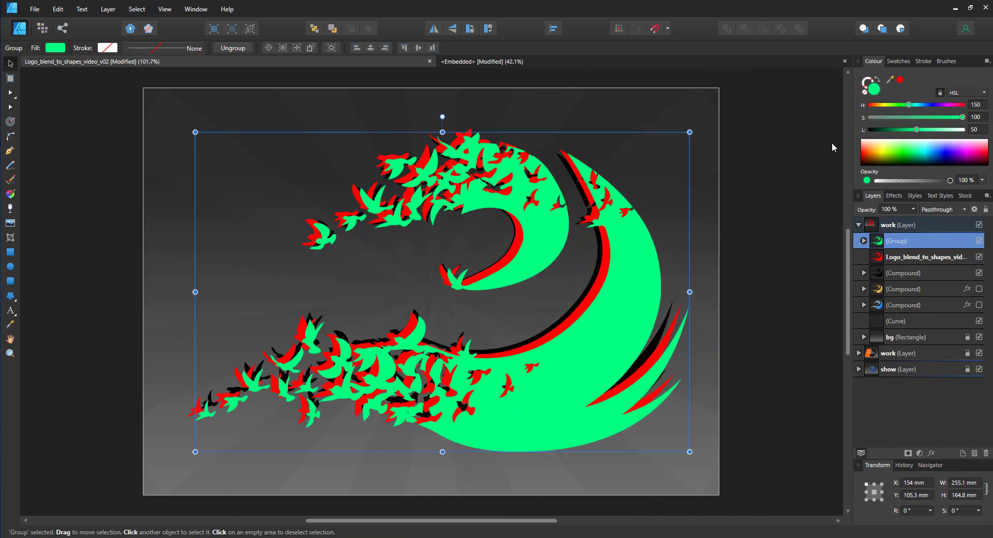
click(933, 147)
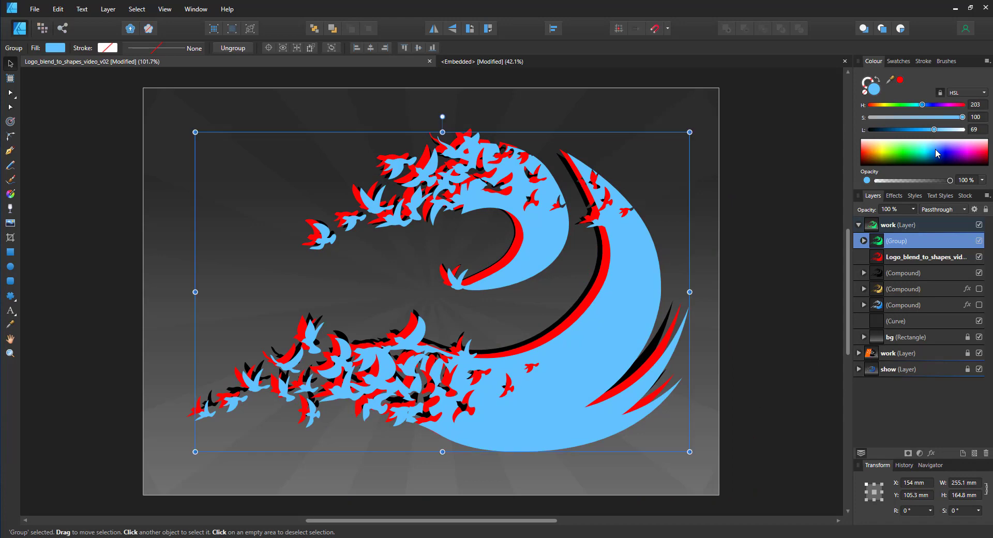
click(883, 154)
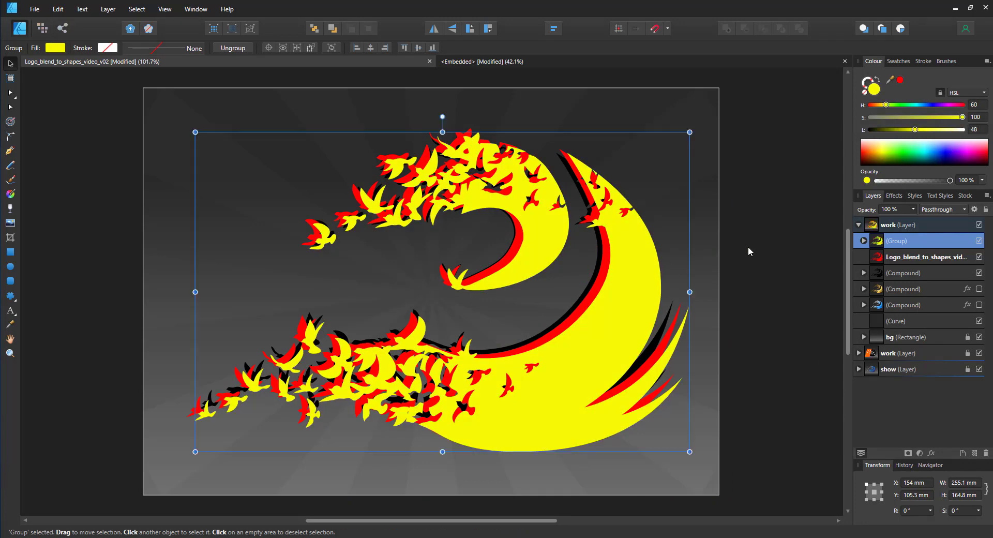
Show only the gold gradient compound above the hidden logo copies and deselect everything.
drag(622, 280, 618, 283)
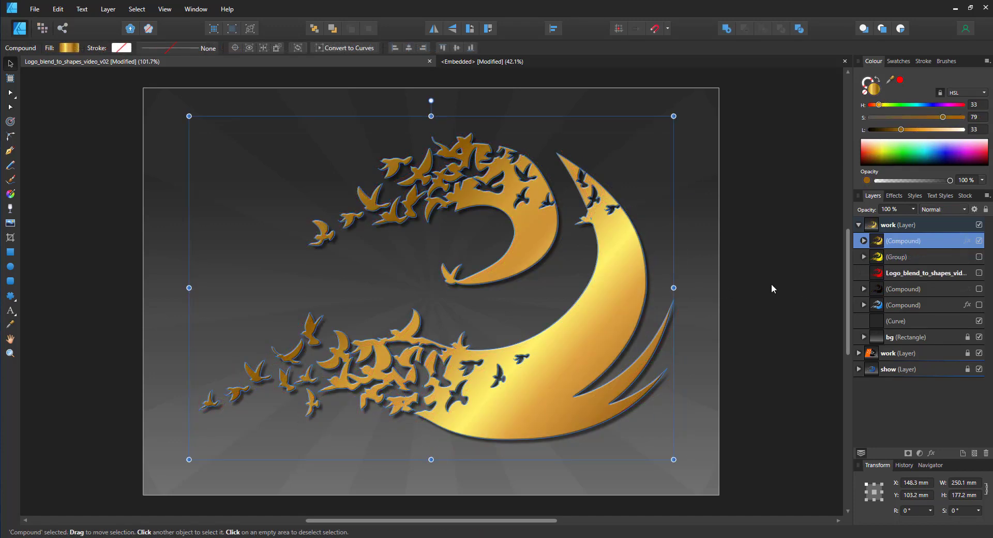
click(771, 283)
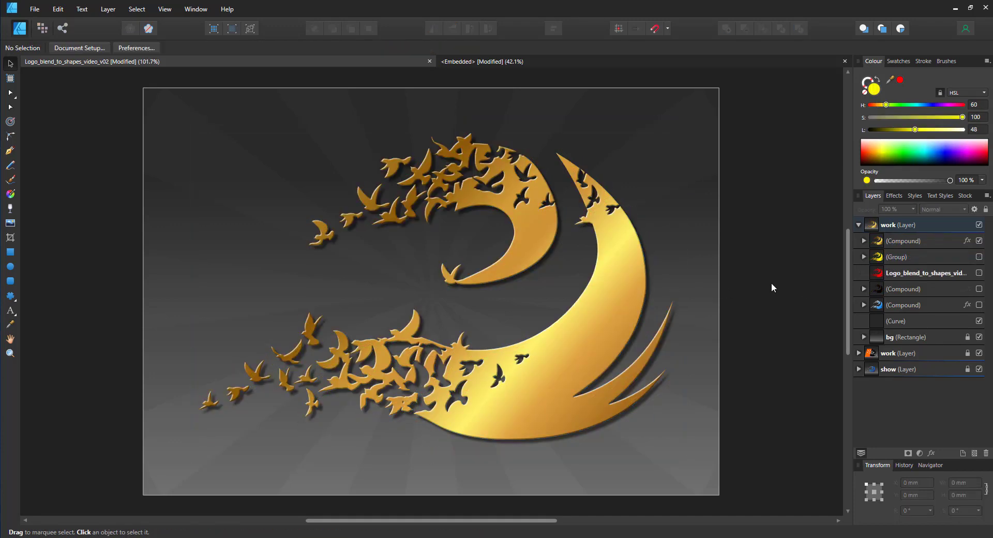